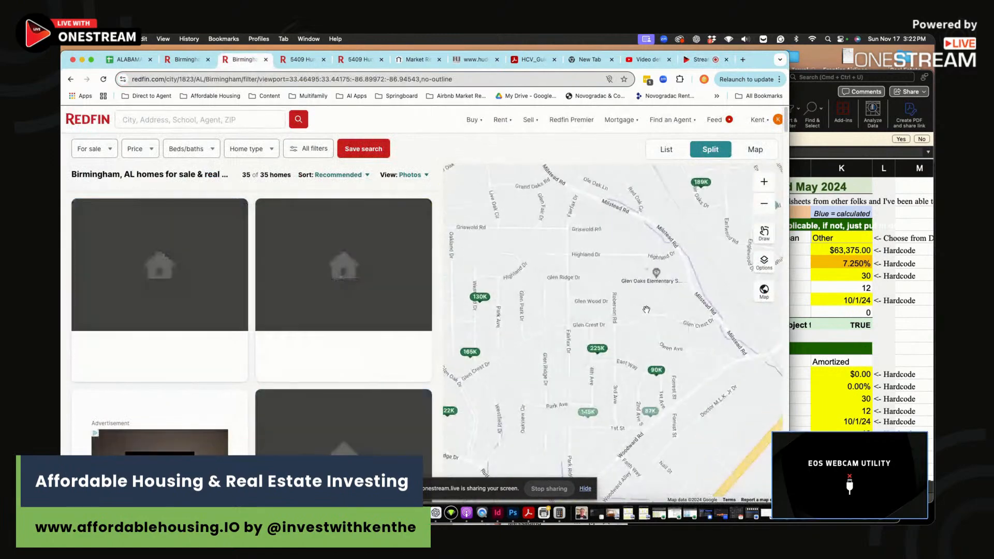
scroll(646, 306, "down", 2)
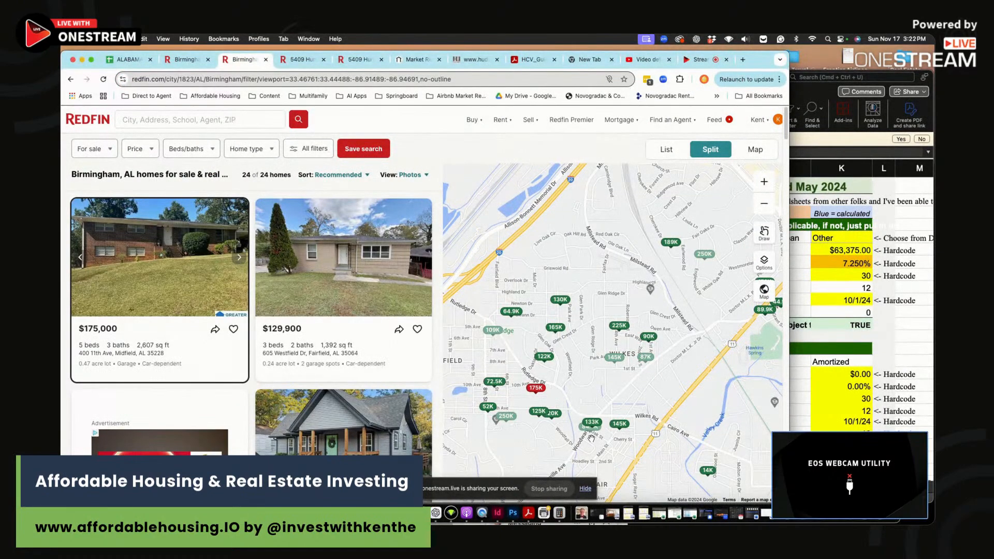
left_click(587, 429)
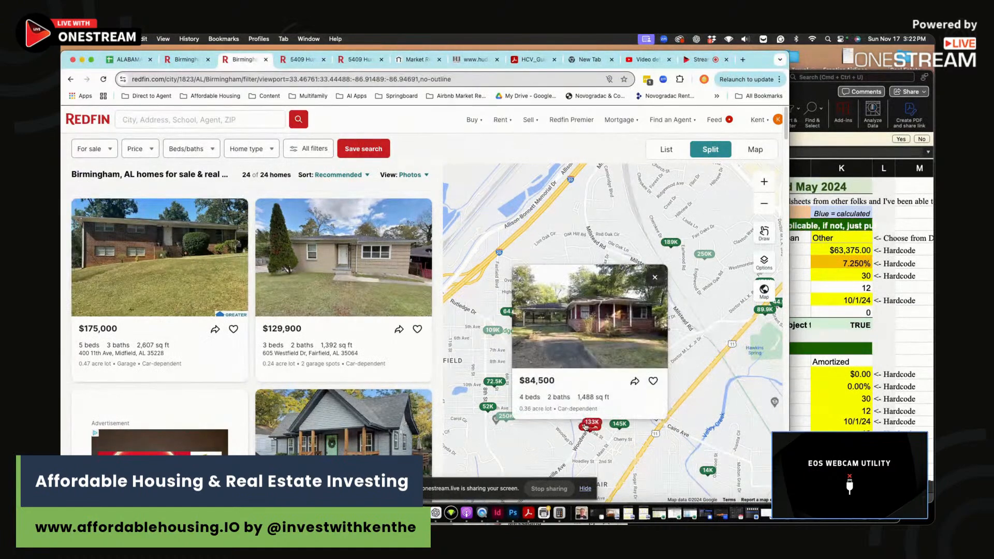
left_click(656, 281)
key("ctrl+Tab")
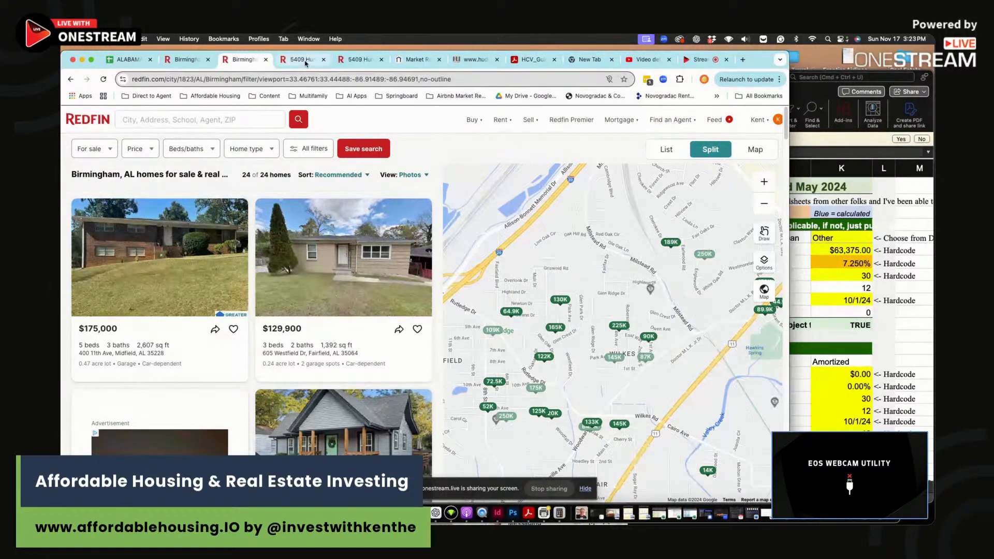
left_click(275, 289)
scroll(674, 354, "down", 5)
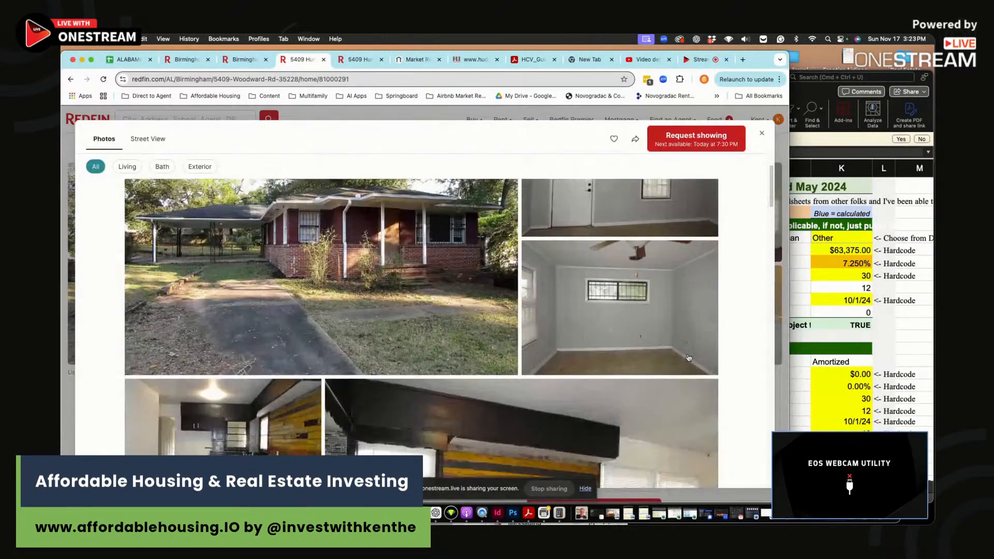
scroll(518, 342, "up", 3)
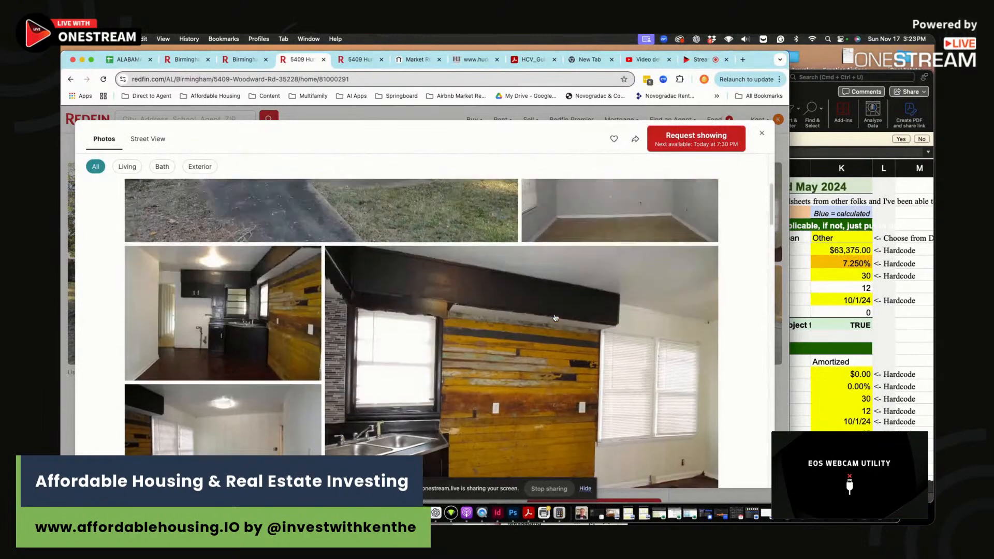
scroll(610, 379, "down", 6)
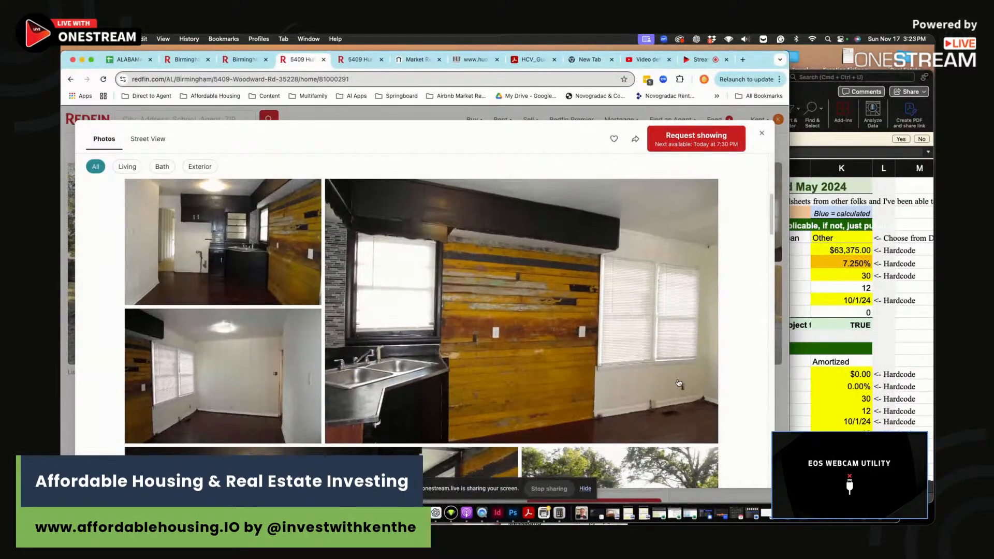
scroll(347, 401, "down", 3)
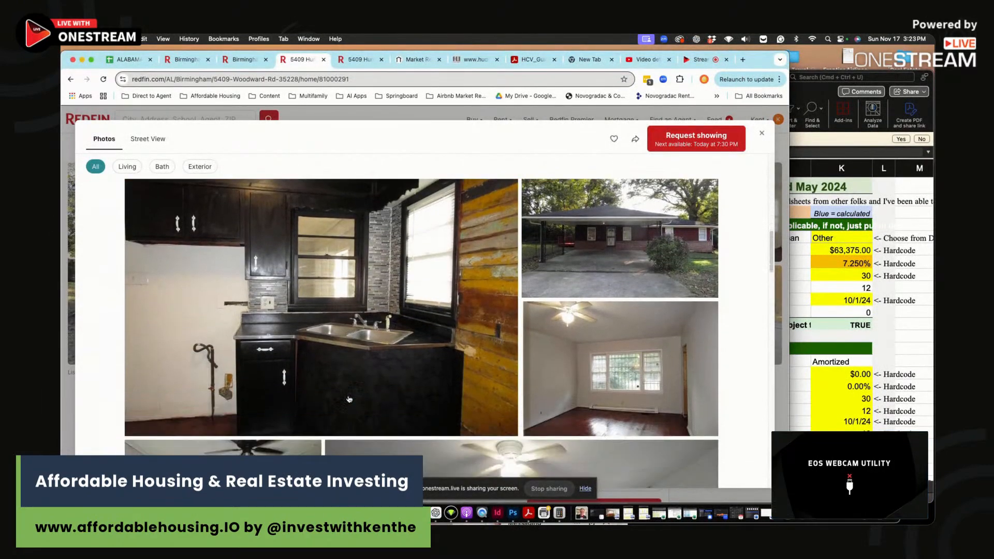
scroll(265, 285, "down", 5)
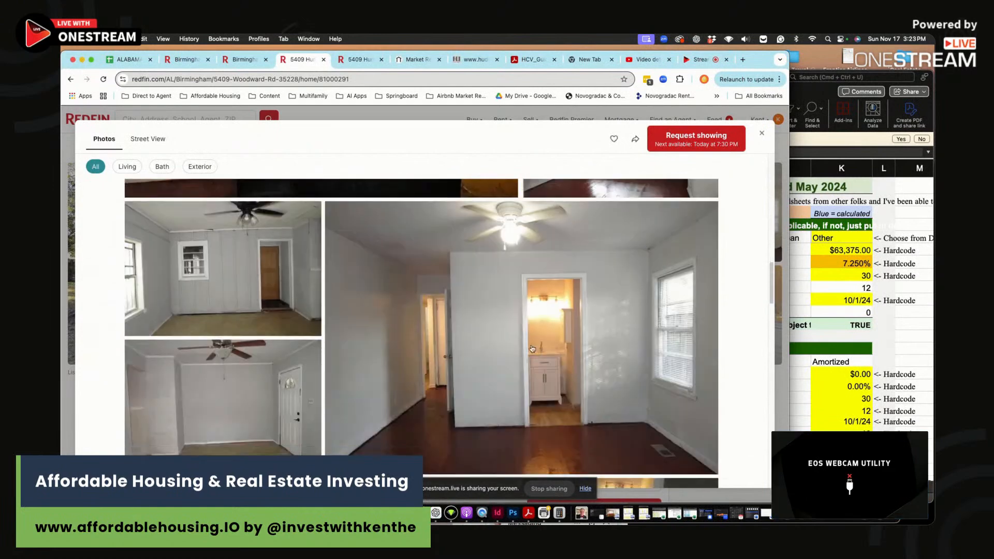
scroll(459, 386, "down", 5)
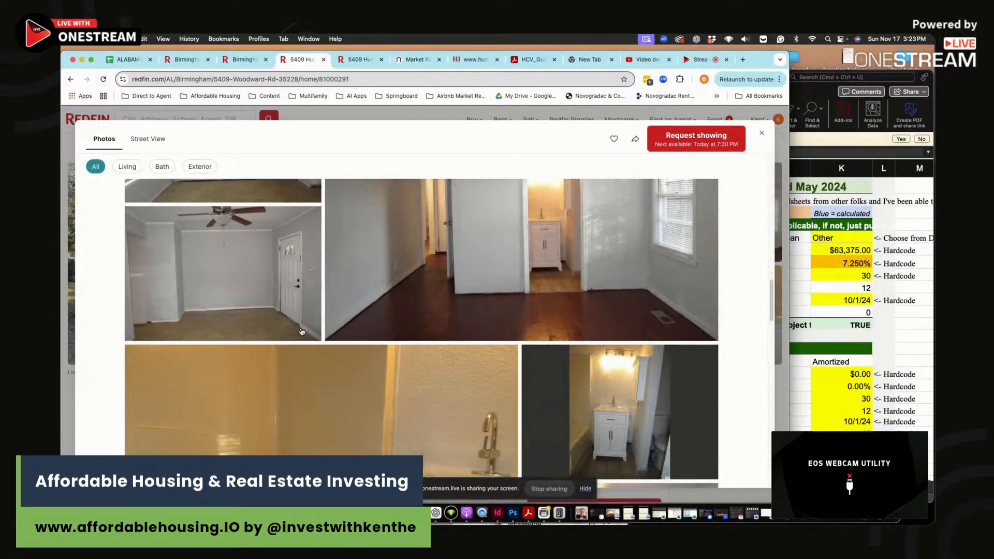
scroll(175, 352, "down", 5)
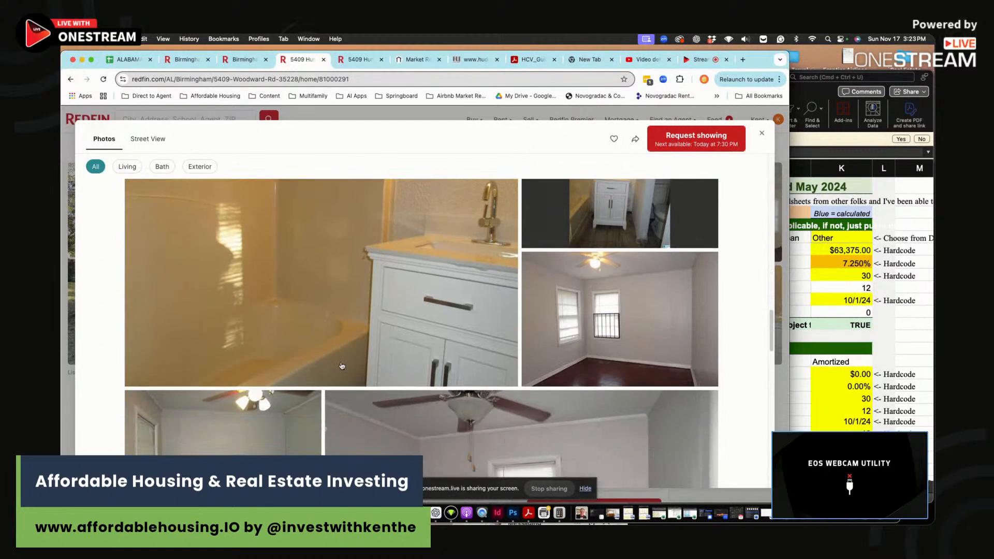
scroll(604, 320, "up", 5)
scroll(604, 320, "down", 5)
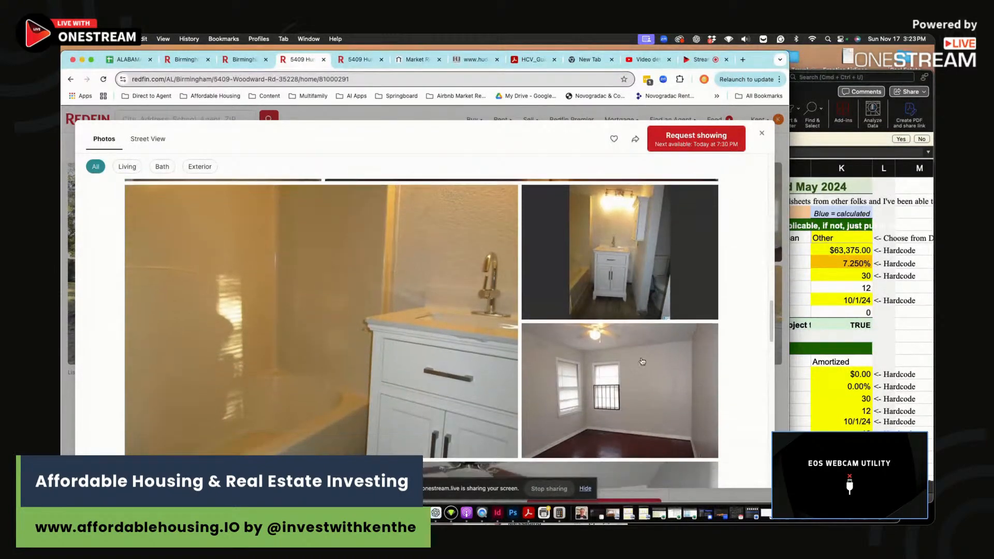
scroll(630, 354, "down", 5)
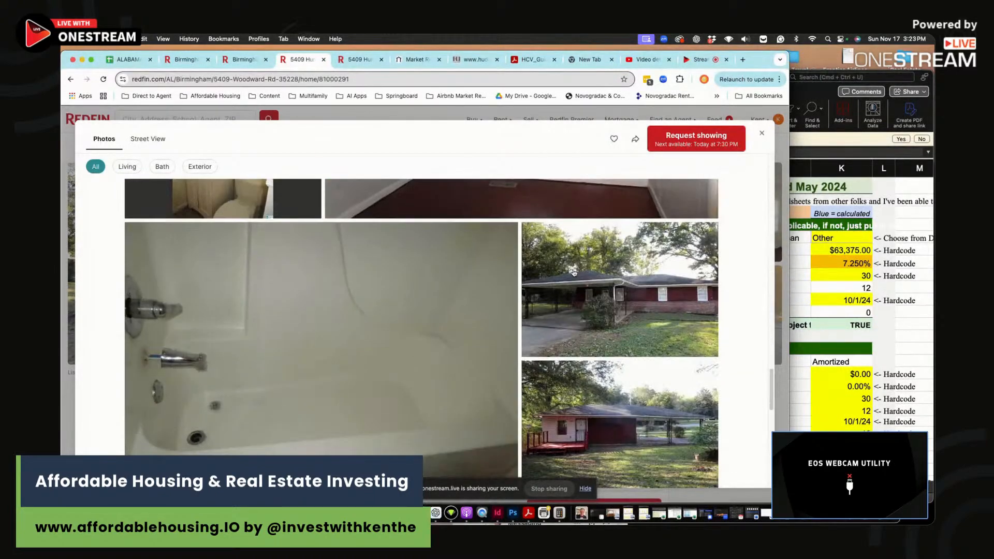
scroll(568, 307, "up", 6)
scroll(605, 261, "up", 2)
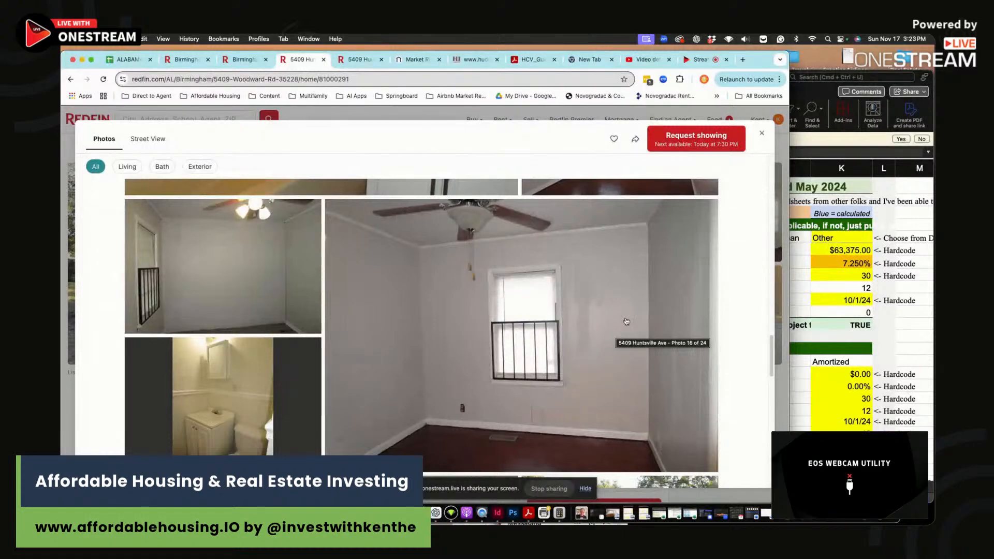
scroll(614, 318, "down", 10)
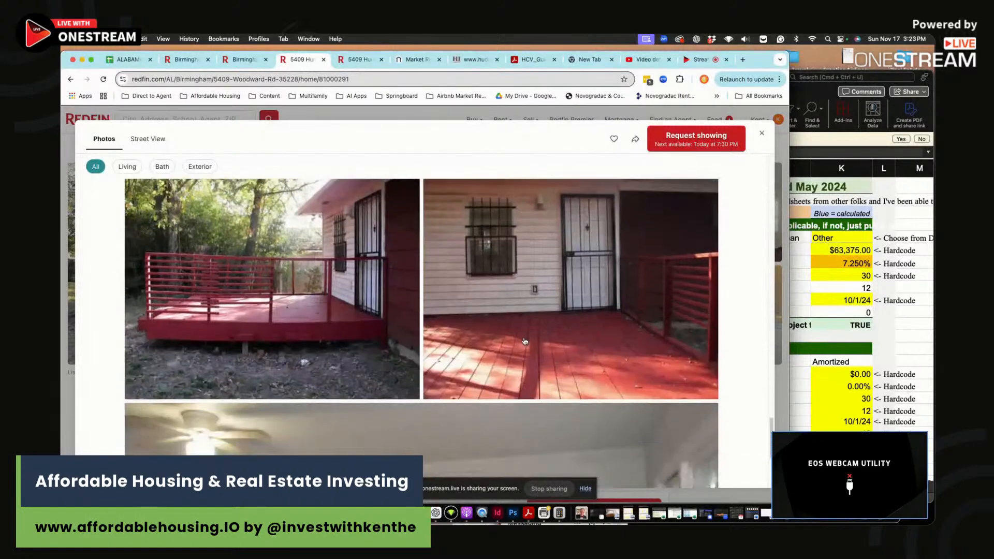
scroll(524, 341, "down", 4)
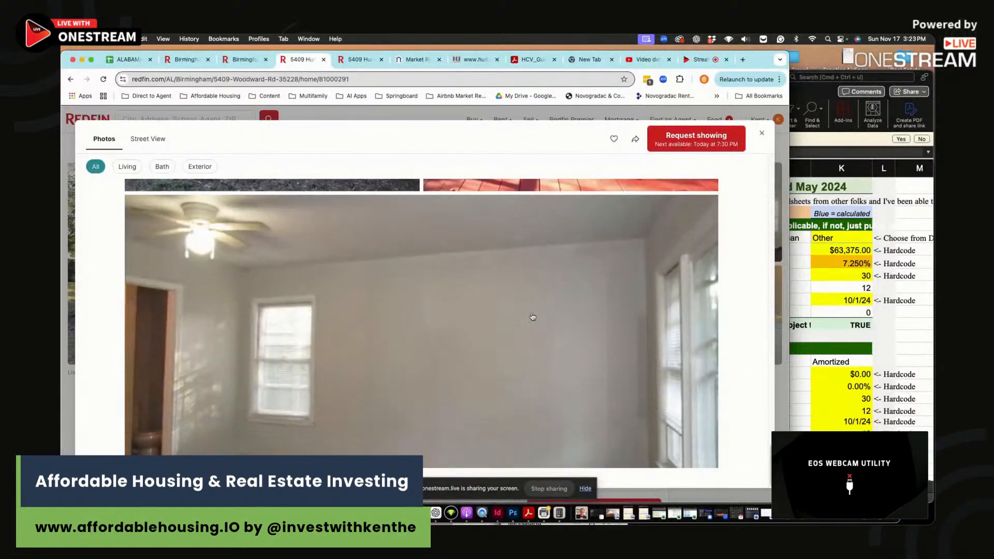
left_click(761, 133)
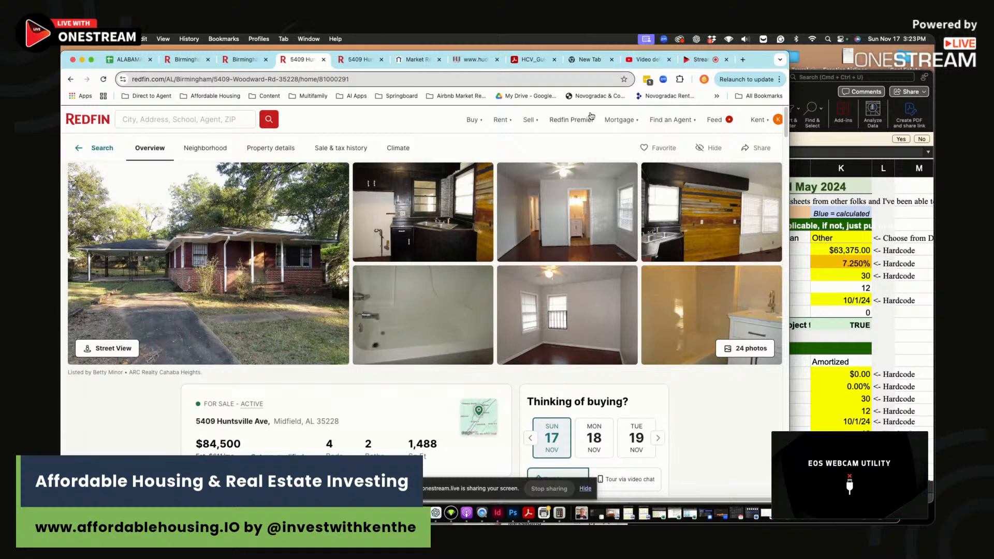
- Select the listing's street address and move to the Market Rent estimator
left_click_drag(223, 420, 338, 425)
left_click(416, 59)
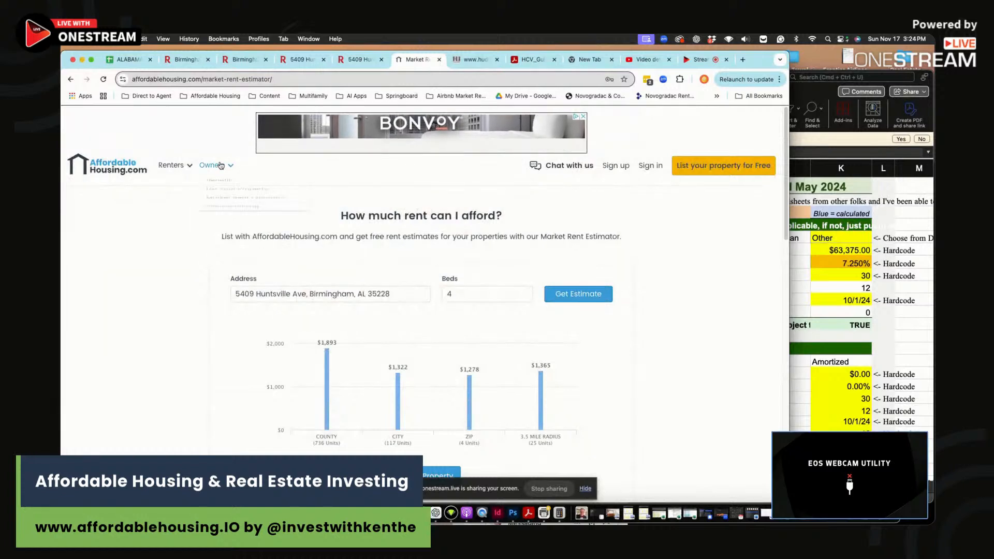
- Get the 4-bed rent estimates ($1,365 within 3.5 miles), then return to the Redfin listing
left_click(547, 294)
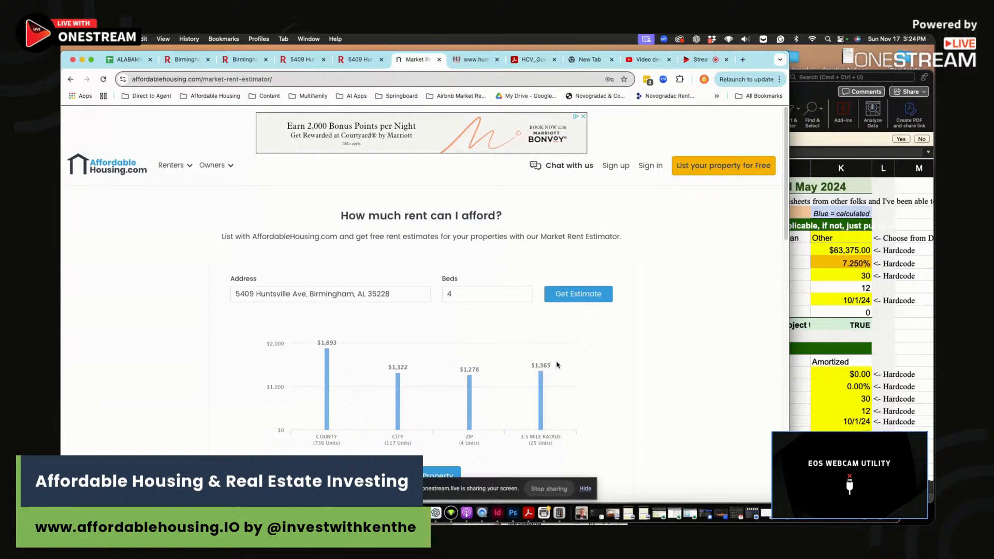
key("super+Tab")
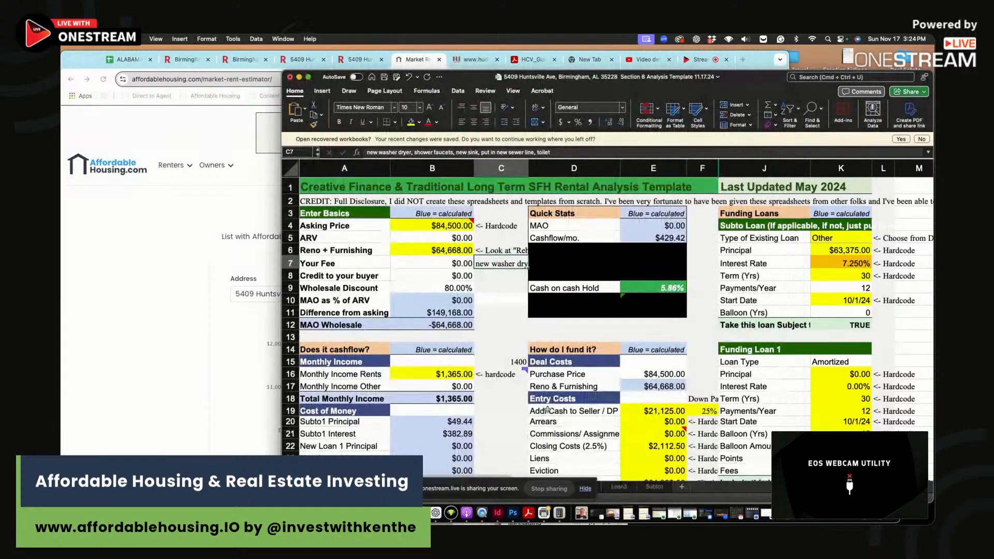
scroll(548, 411, "down", 3)
left_click(221, 316)
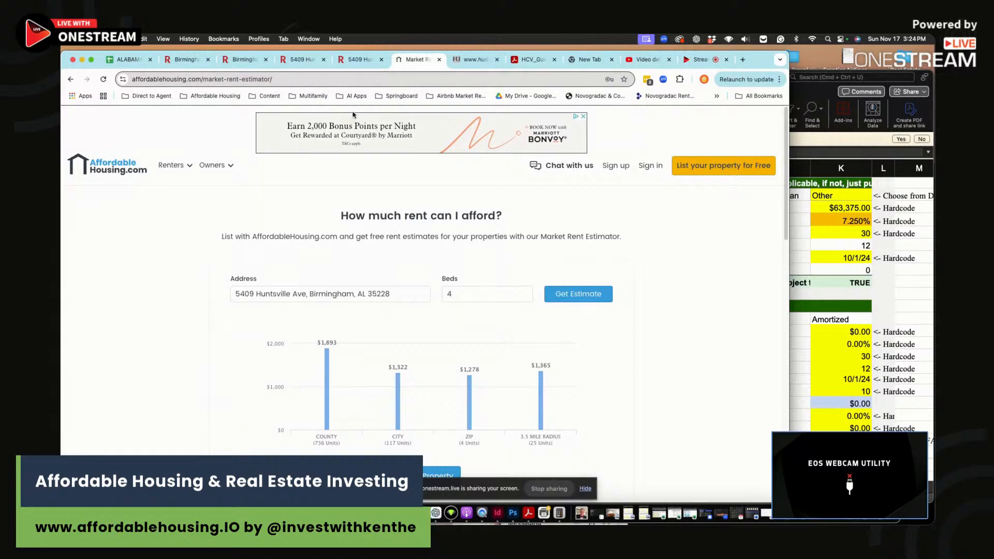
left_click(301, 59)
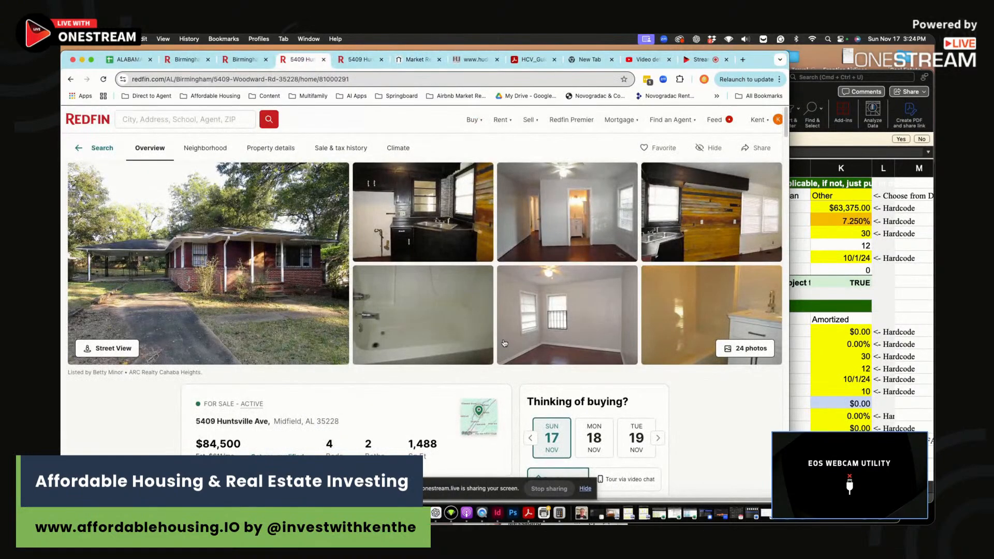
- Open the listing's photo gallery, then bring up the workbook's Rehab Calculator sheet
left_click(501, 340)
scroll(571, 334, "down", 7)
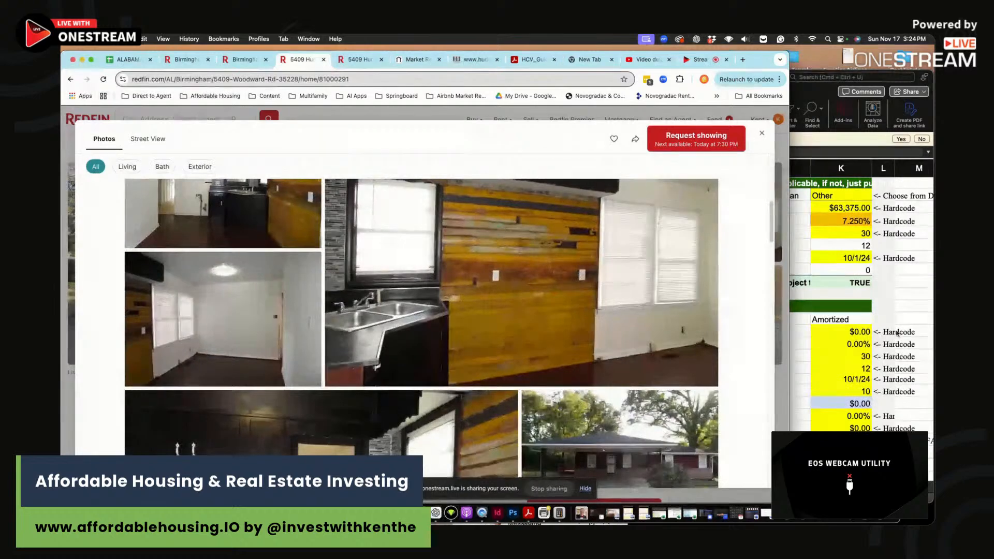
left_click(893, 334)
left_click_drag(768, 84, 770, 61)
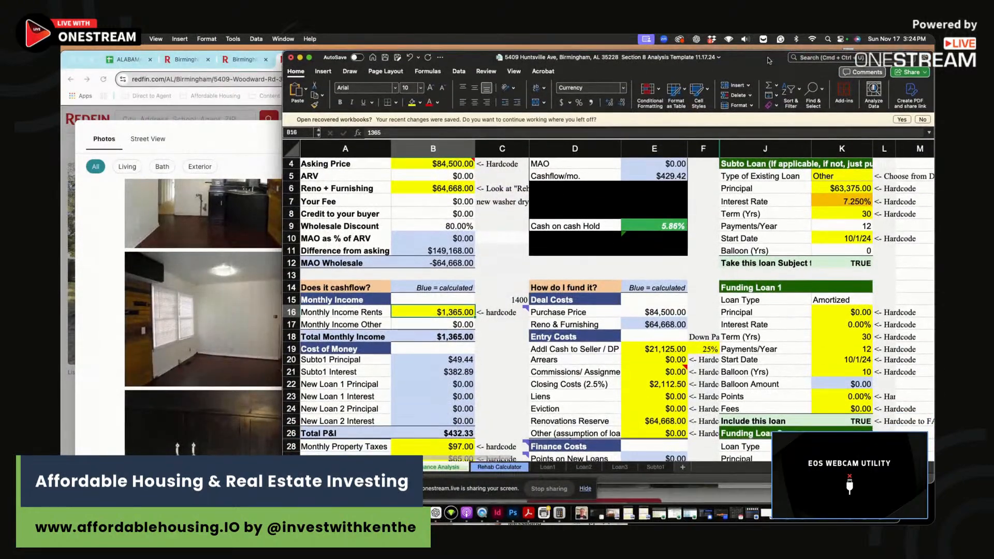
left_click(499, 467)
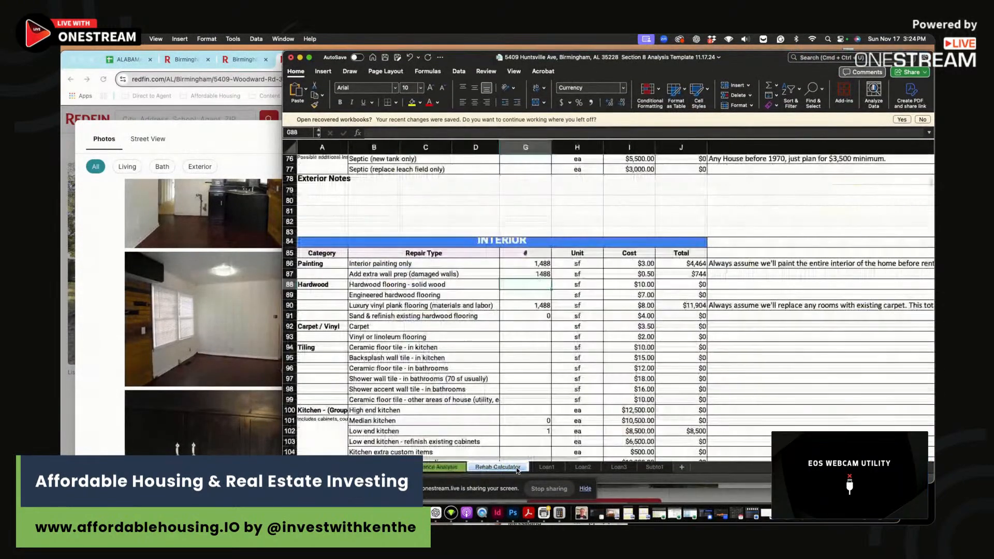
scroll(564, 263, "up", 20)
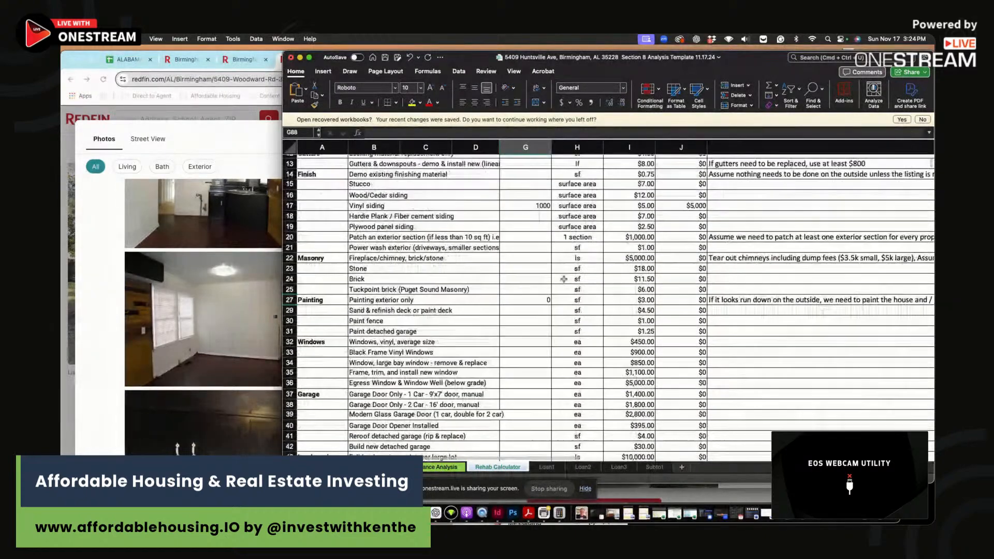
- Set the roof replacement quantity in G4 to 1488 sf ($8,928) and inspect the siding rows
left_click(530, 202)
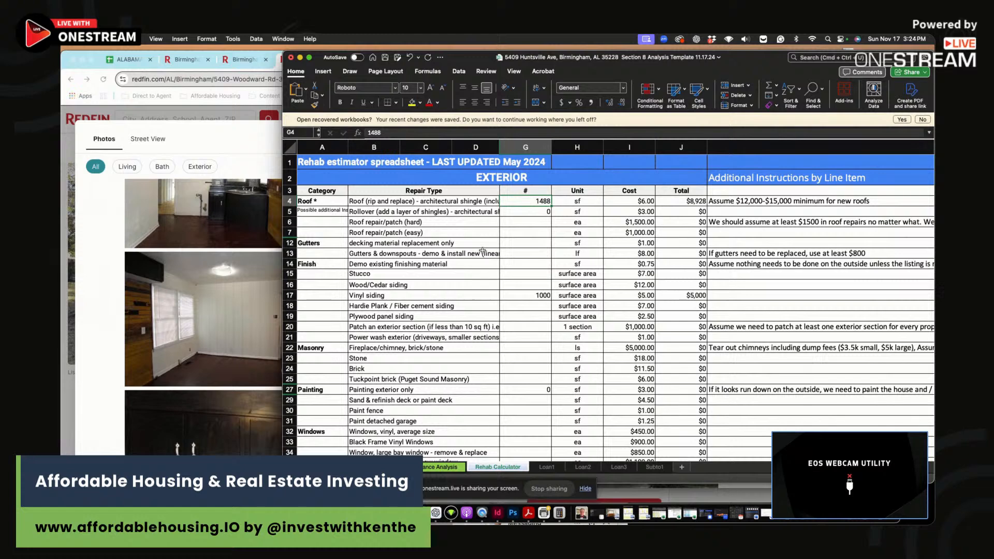
type("14*8")
type("88")
key("Return")
left_click(538, 305)
left_click_drag(530, 296, 697, 293)
left_click(490, 306)
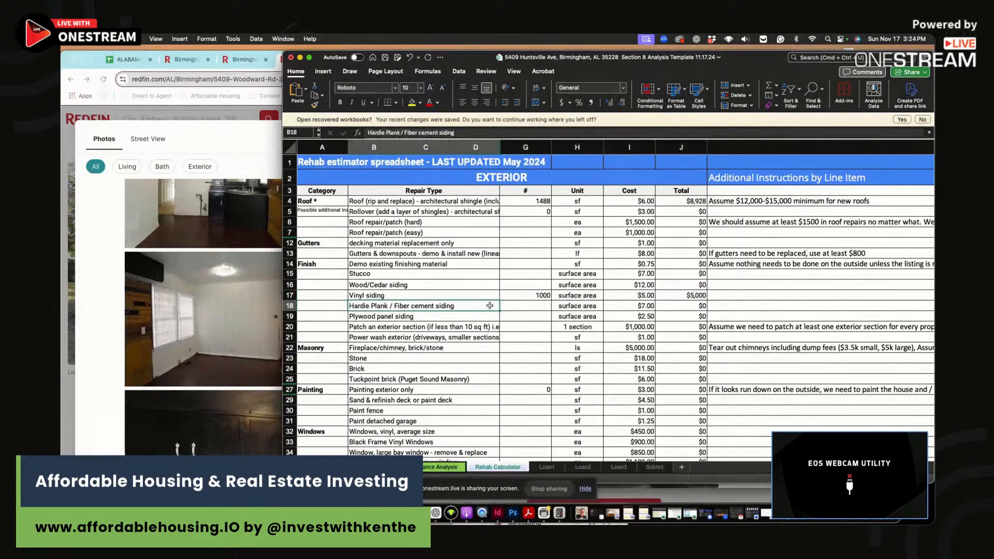
left_click(115, 324)
- Browse the remaining gallery photos, then inspect the vinyl siding row (1000 sf, $5,000)
scroll(293, 341, "down", 10)
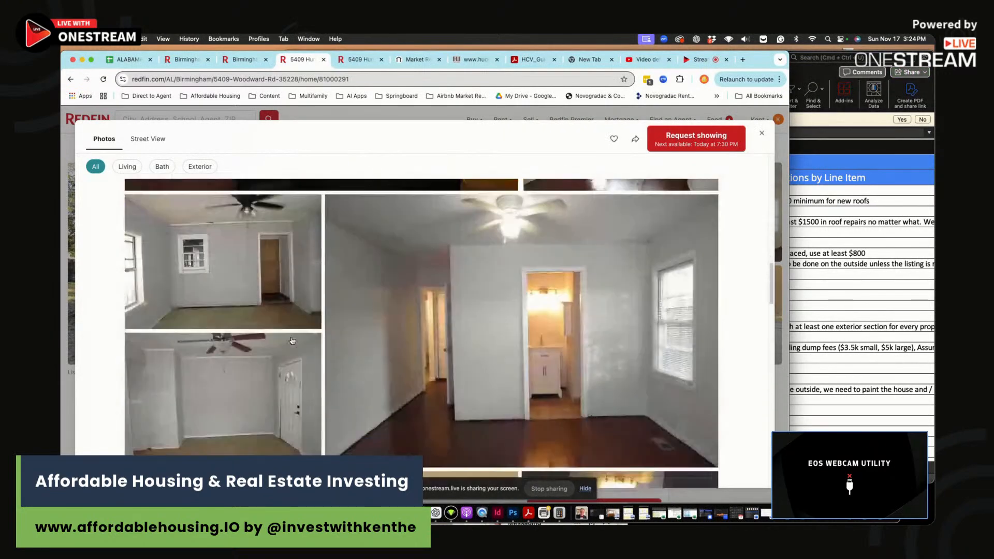
scroll(292, 341, "down", 15)
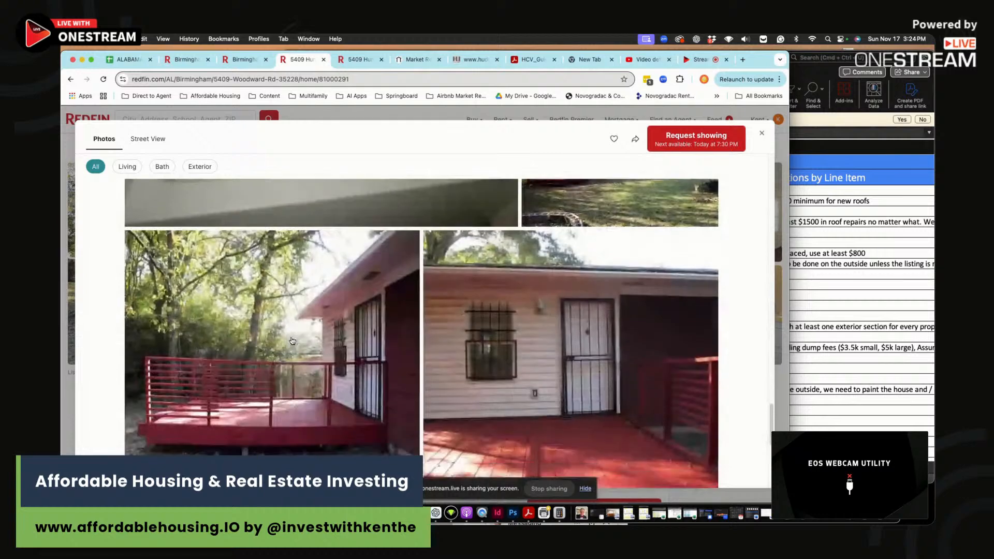
scroll(502, 385, "down", 10)
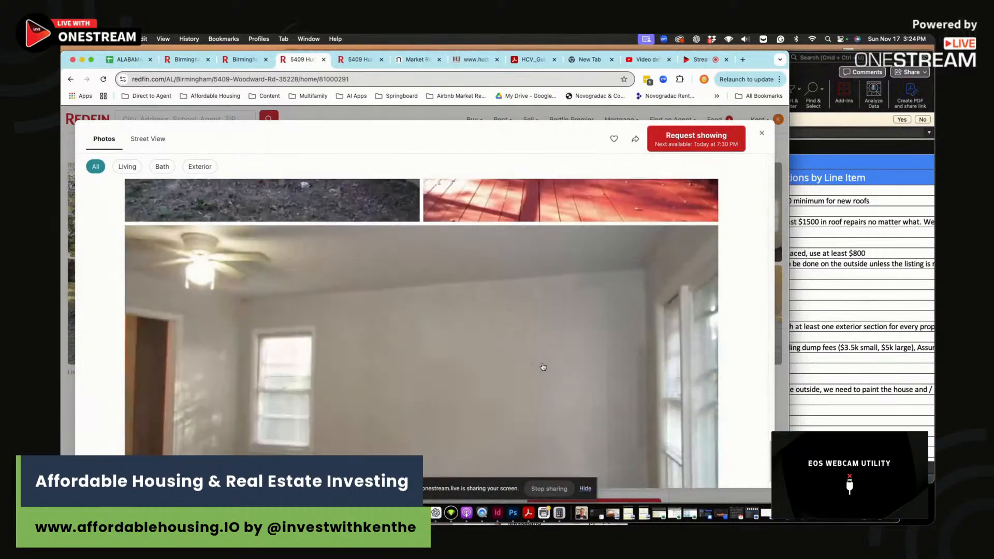
left_click(878, 358)
left_click_drag(510, 298, 693, 277)
left_click(519, 296)
- Scroll down to the interior painting rows (1,488 sf, $4,464) and select their figures
scroll(518, 297, "down", 10)
scroll(464, 334, "down", 5)
scroll(465, 334, "down", 7)
left_click_drag(542, 365, 687, 367)
left_click(616, 377)
- Check the wall prep row 87's square footage, cost per sf and total formula
left_click(519, 374)
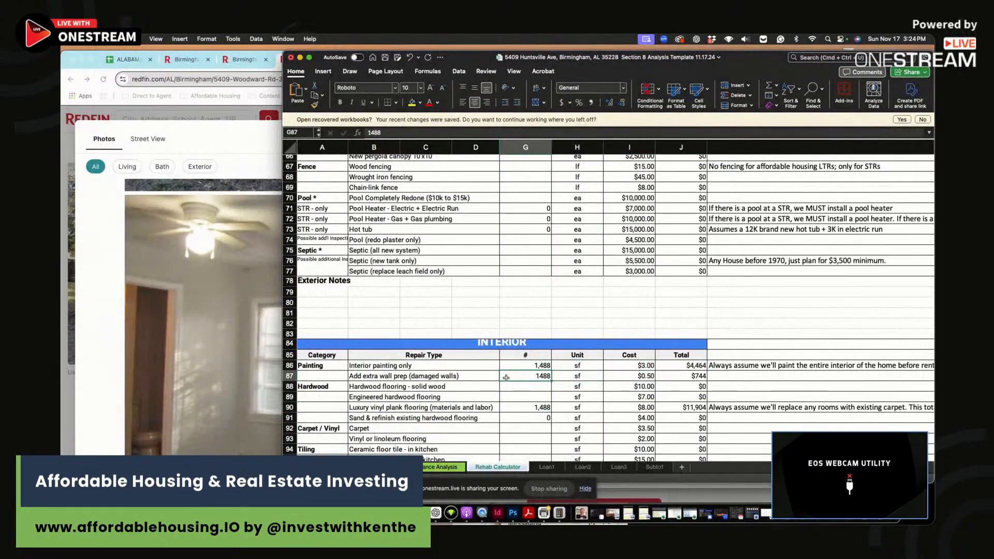
left_click_drag(528, 377, 661, 380)
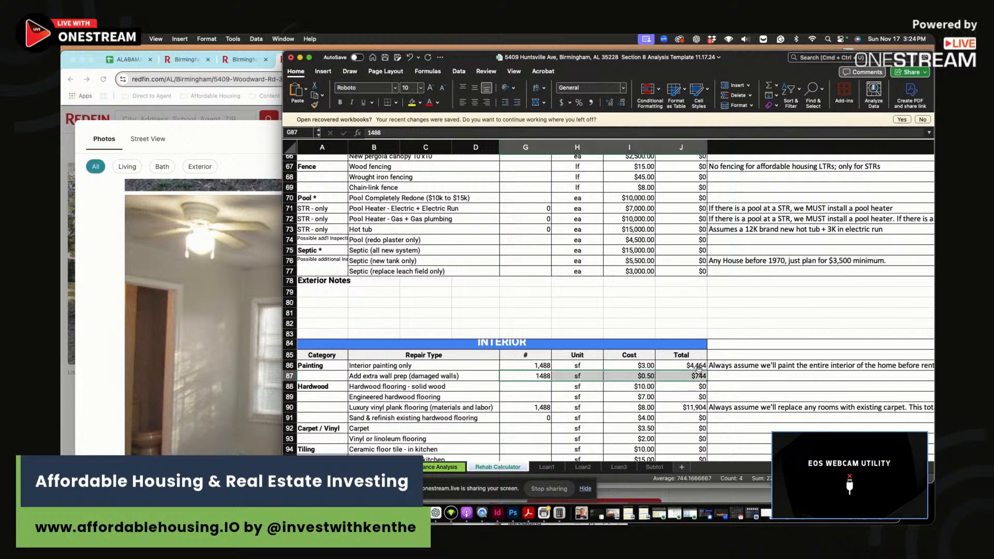
left_click(635, 377)
left_click_drag(536, 377, 699, 375)
left_click(682, 379)
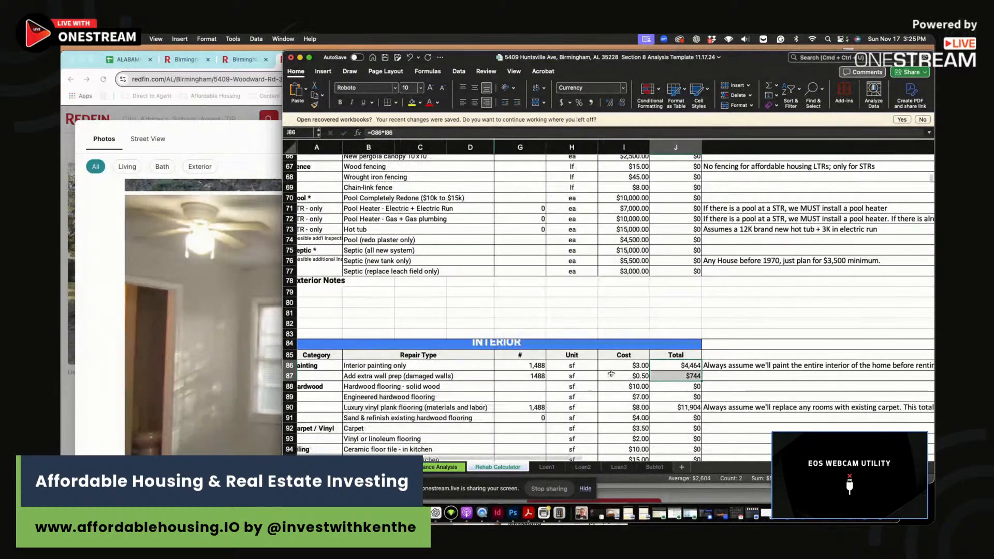
- Review the luxury vinyl plank flooring row 90, then select the low end kitchen row
scroll(526, 369, "down", 3)
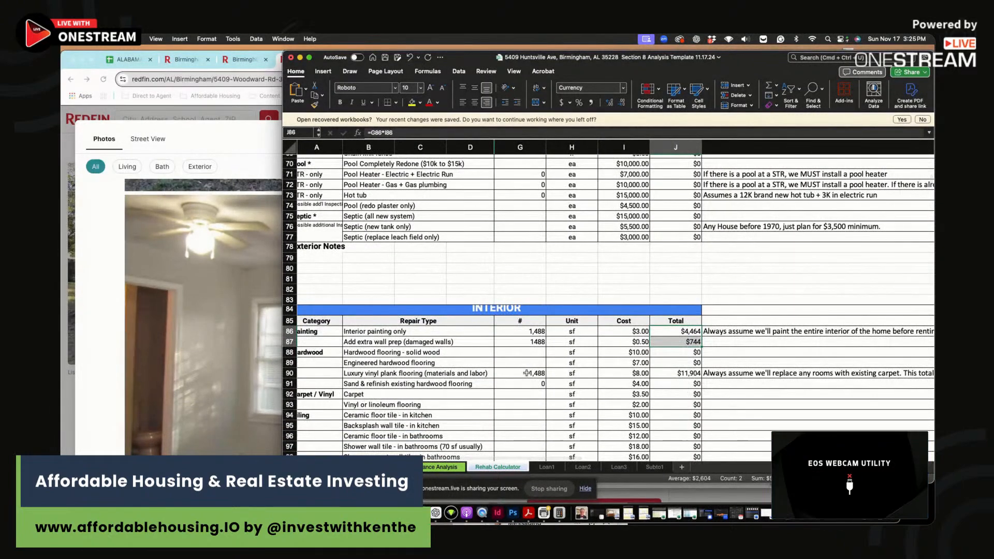
left_click_drag(526, 373, 674, 374)
left_click(677, 374)
left_click(466, 373)
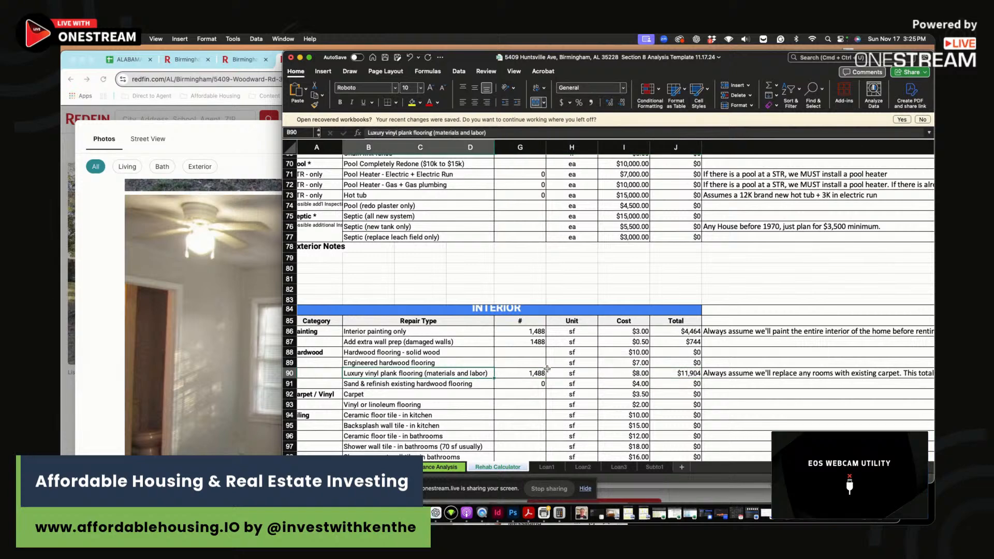
left_click(533, 372)
left_click(673, 374)
scroll(643, 283, "down", 5)
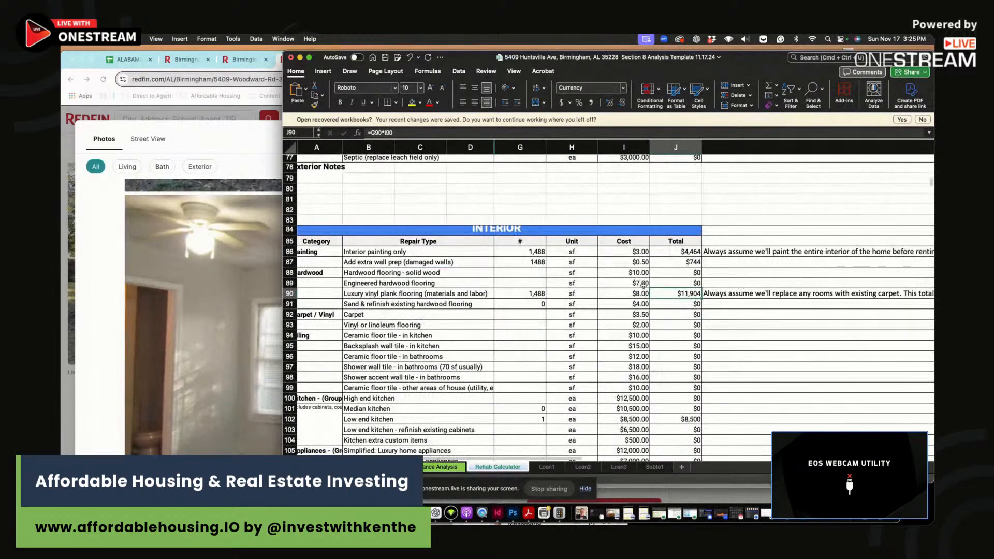
scroll(623, 336, "down", 5)
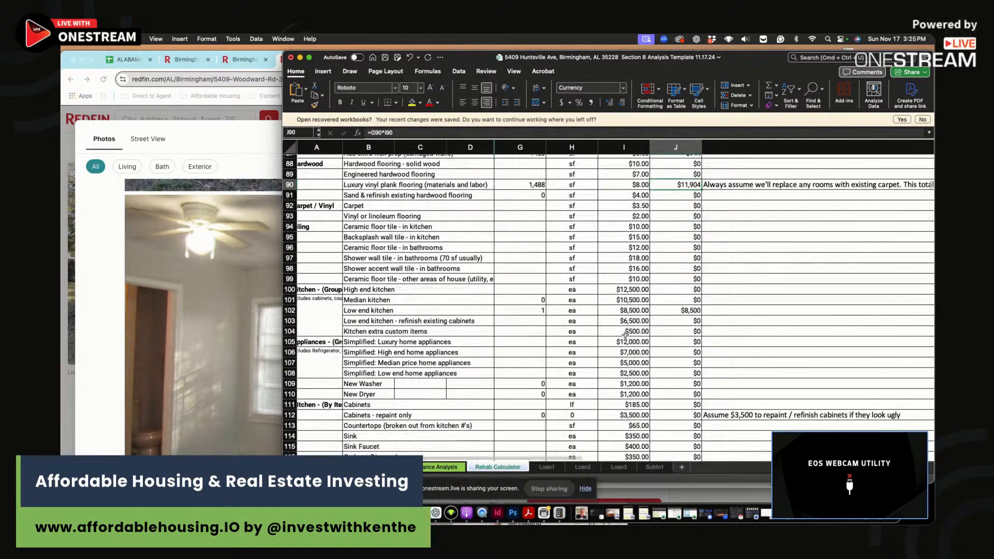
left_click_drag(534, 312, 687, 311)
- Browse the listing's kitchen and room photos, then return to the Excel Rehab Calculator
left_click(239, 279)
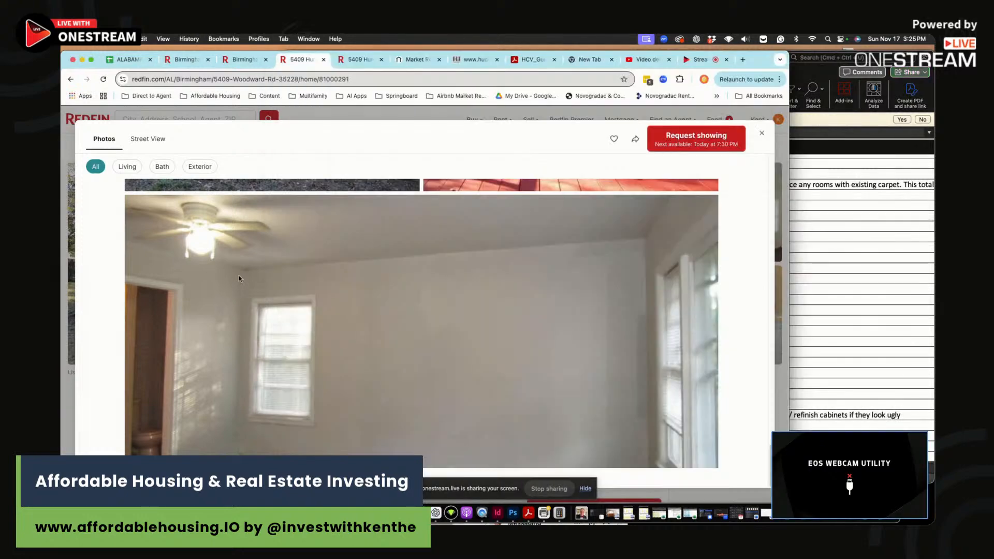
scroll(322, 308, "down", 15)
scroll(321, 310, "up", 5)
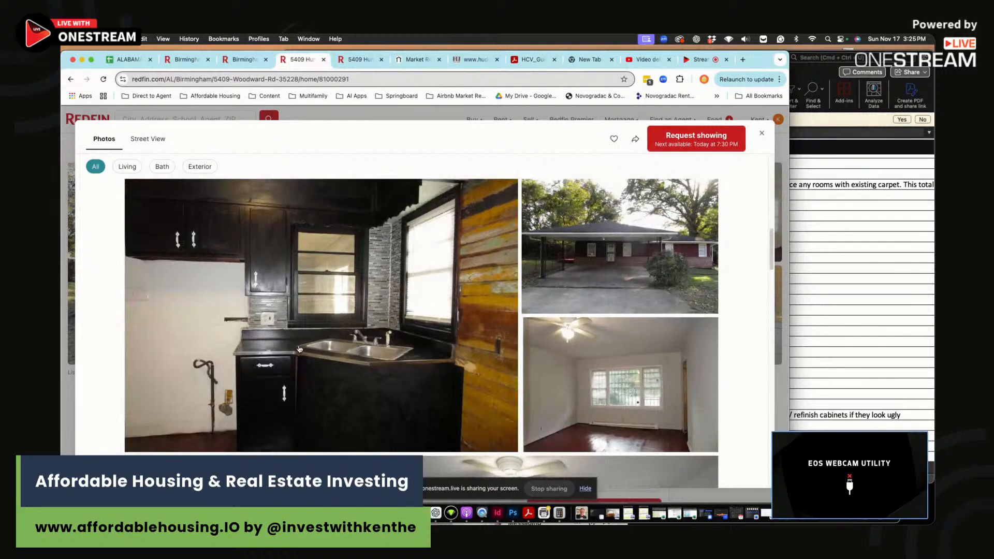
scroll(300, 352, "up", 2)
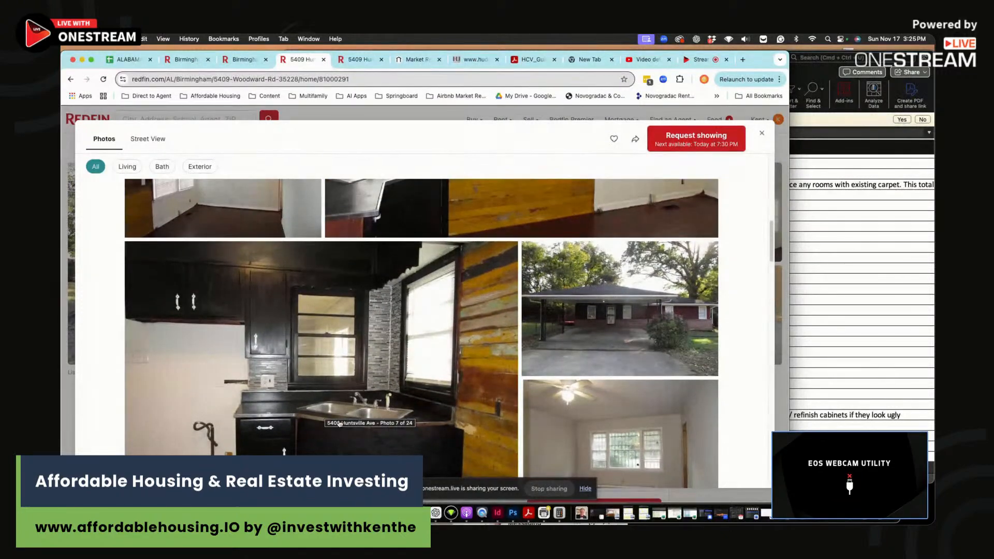
scroll(371, 426, "up", 5)
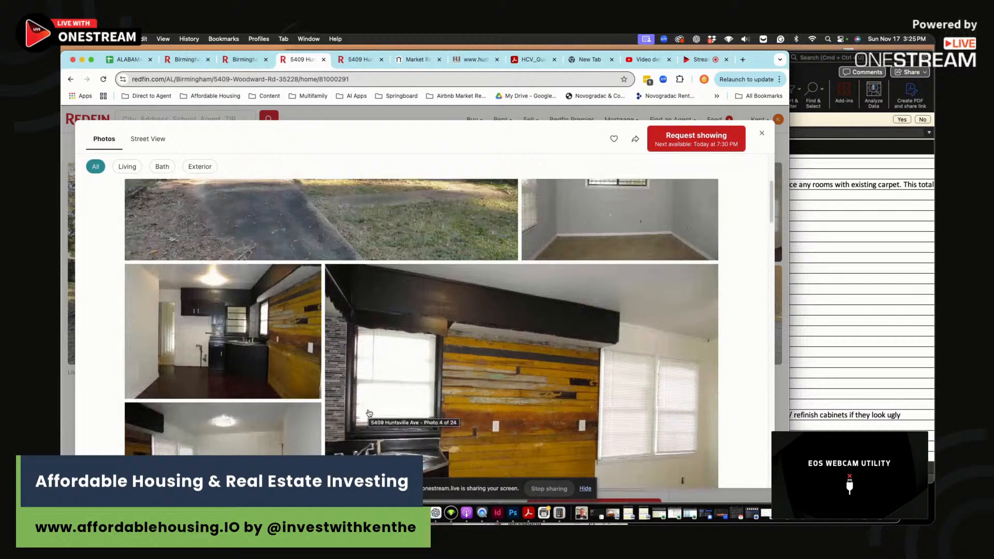
scroll(246, 369, "down", 3)
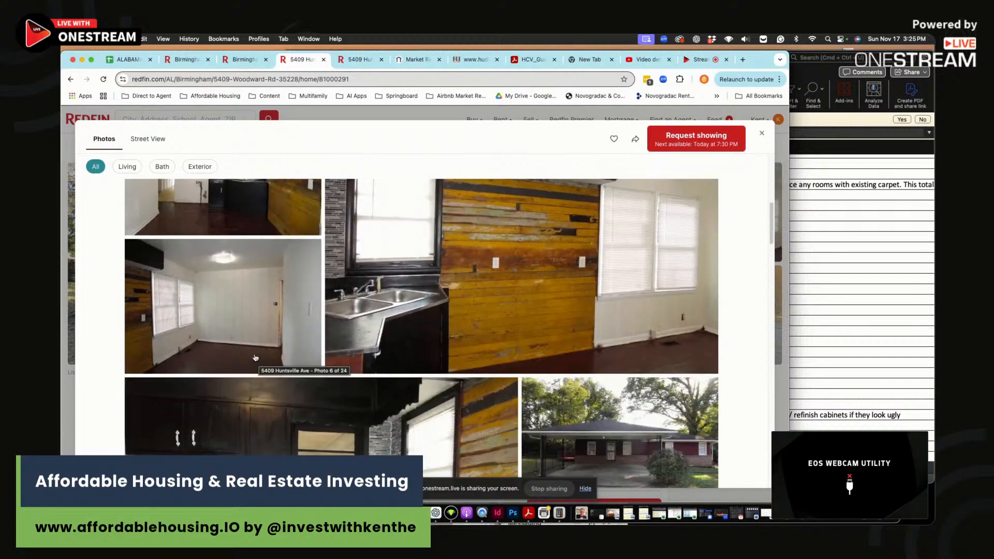
scroll(262, 359, "up", 4)
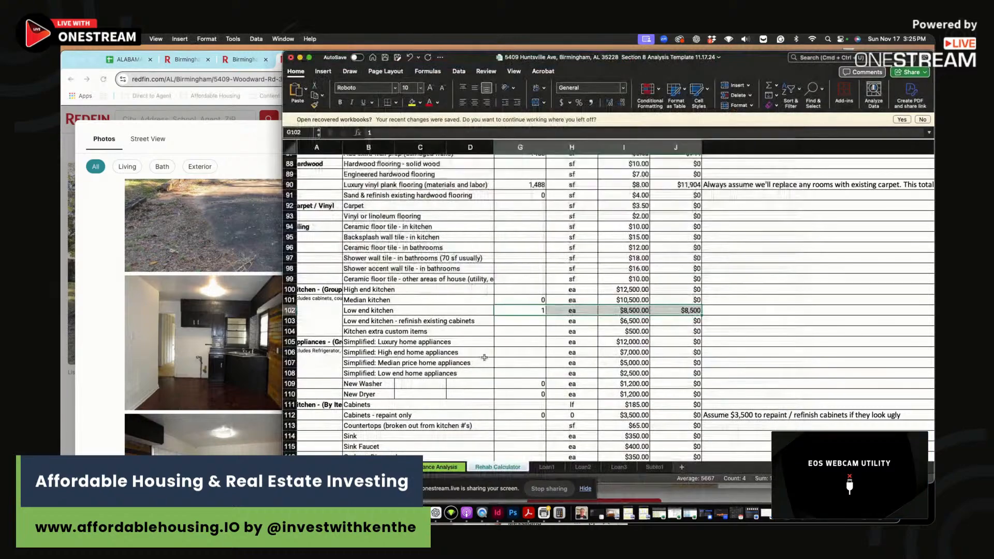
left_click(838, 365)
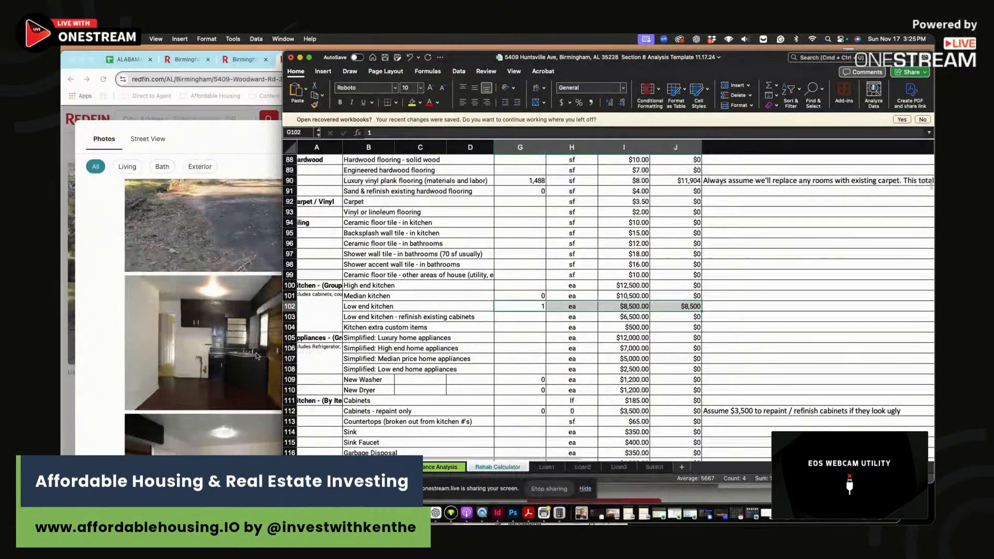
- Change the toilet count in G132 from 3 to 2, bringing its cost to $900
left_click(274, 372)
scroll(569, 395, "down", 4)
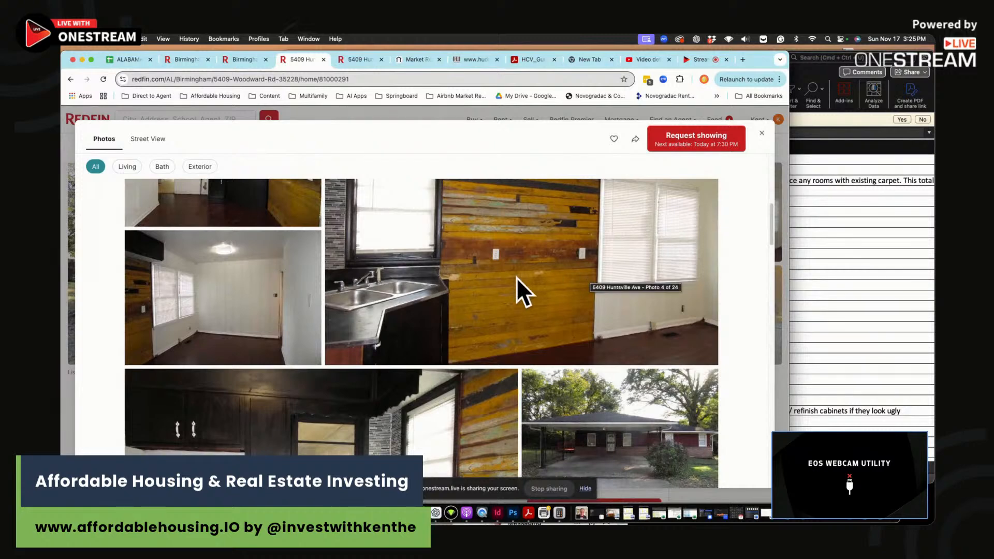
scroll(516, 289, "up", 5)
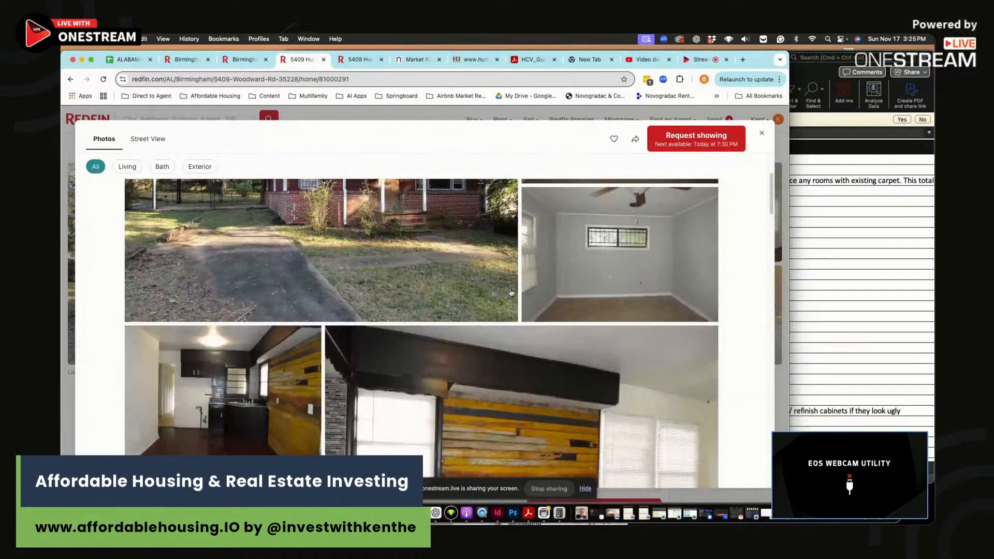
left_click(883, 295)
scroll(539, 363, "down", 5)
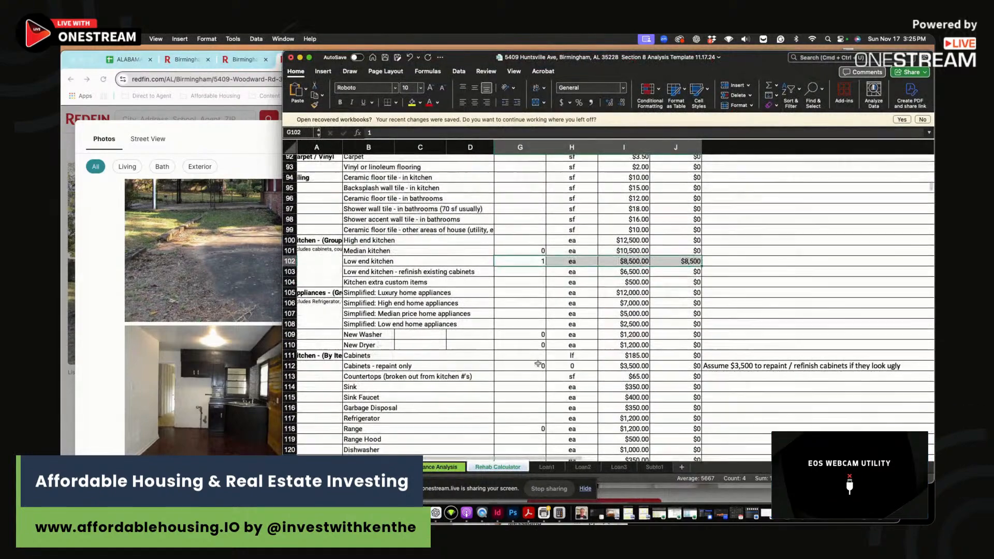
scroll(539, 364, "down", 5)
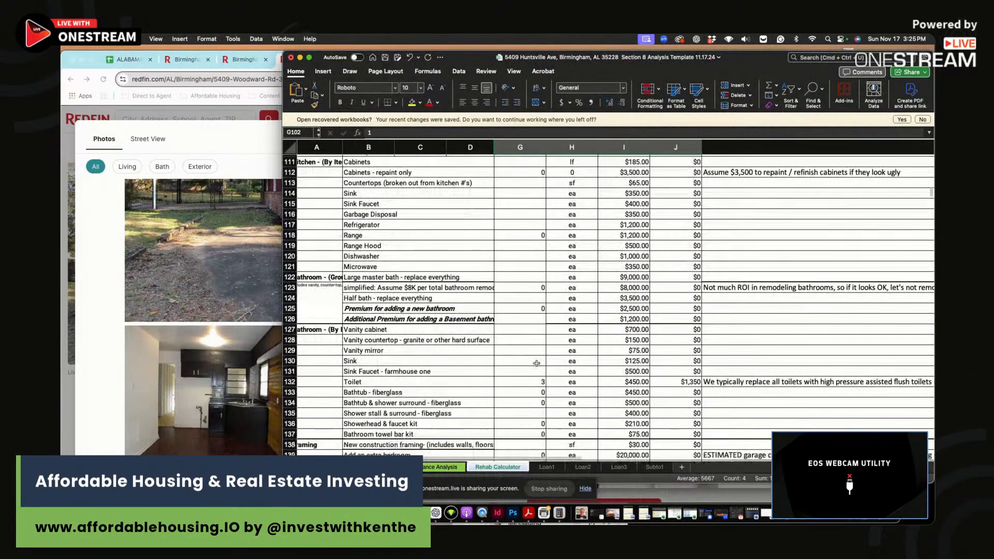
left_click(523, 379)
type("2")
key("Return")
left_click(526, 381)
key("Right")
key("Right")
key("Right")
- Review the gas furnace and air conditioning unit rows in the mechanicals section
scroll(498, 345, "down", 4)
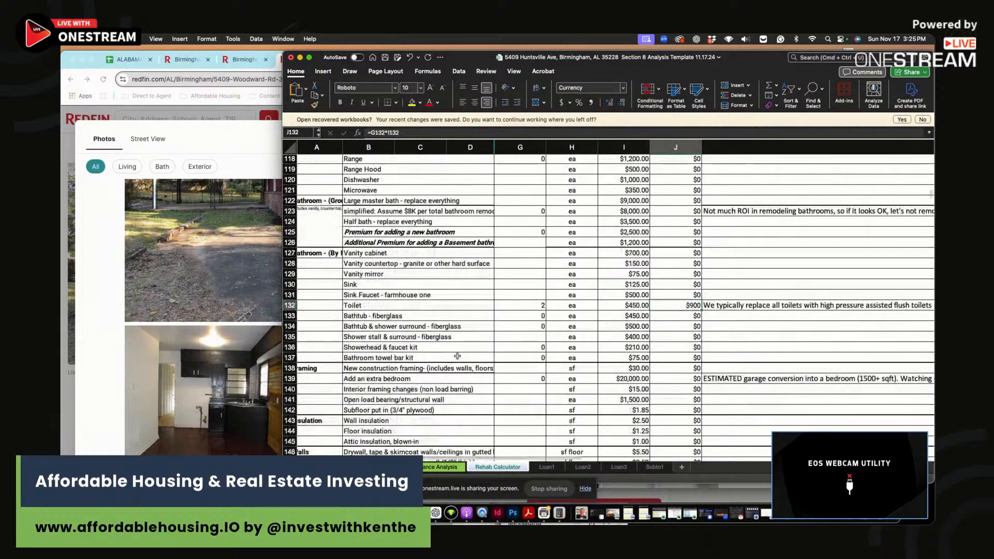
scroll(509, 340, "down", 12)
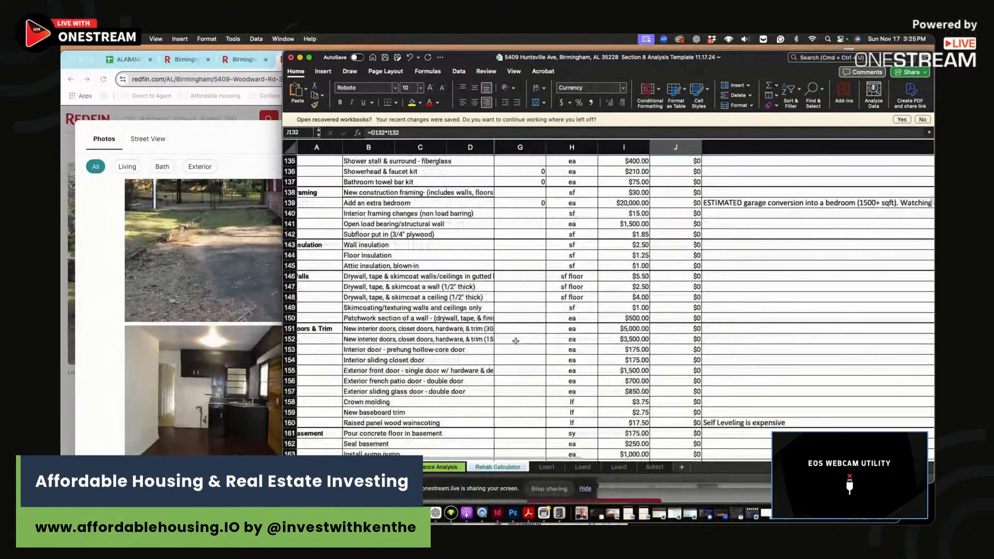
scroll(527, 336, "down", 2)
left_click_drag(520, 361, 624, 361)
left_click(410, 361)
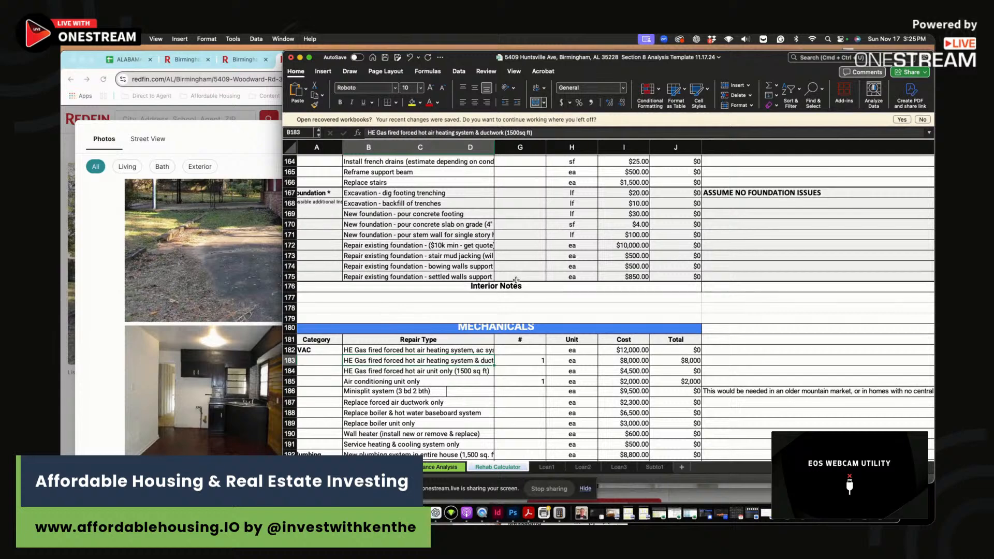
left_click_drag(523, 360, 676, 361)
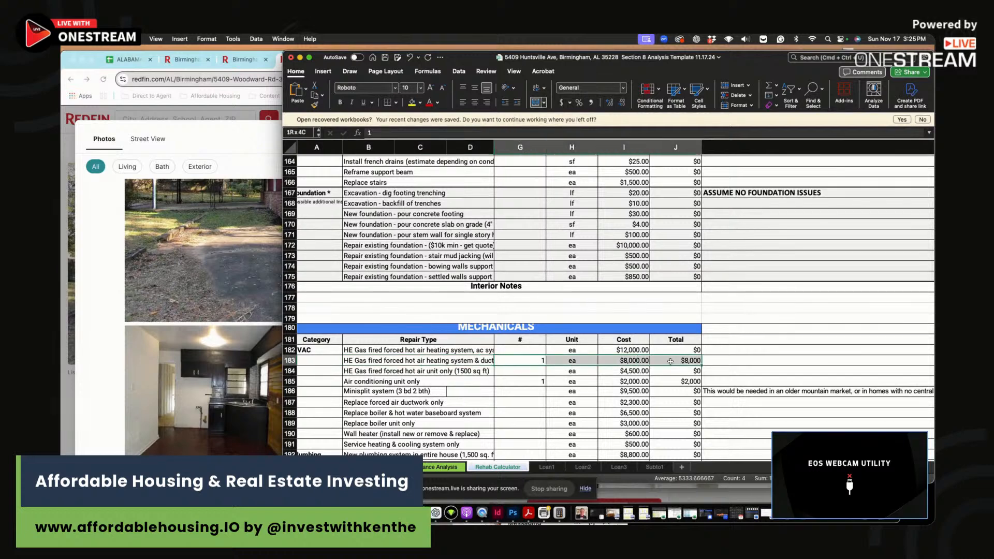
left_click_drag(534, 381, 678, 383)
left_click(667, 384)
scroll(605, 403, "down", 3)
scroll(605, 403, "down", 3)
left_click_drag(521, 367, 675, 369)
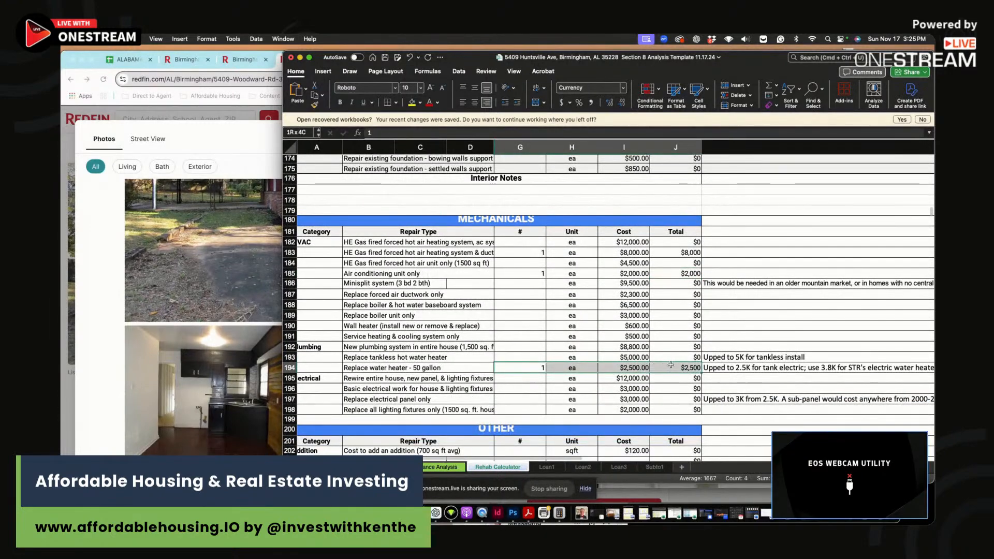
- Glance at the listing photos, then scroll the Rehab Calculator down to its $64,128 totals
left_click(235, 323)
scroll(734, 320, "down", 10)
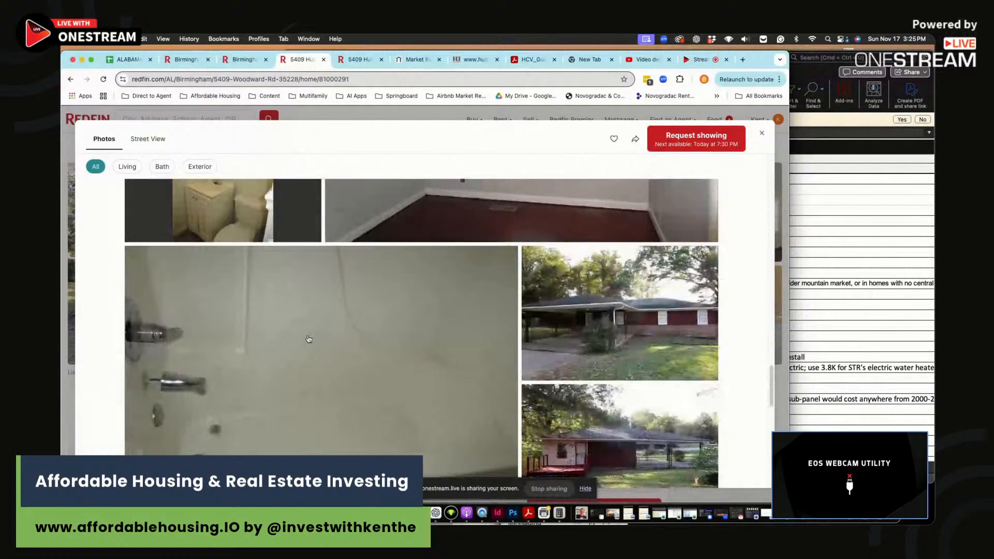
left_click(818, 306)
scroll(557, 365, "down", 5)
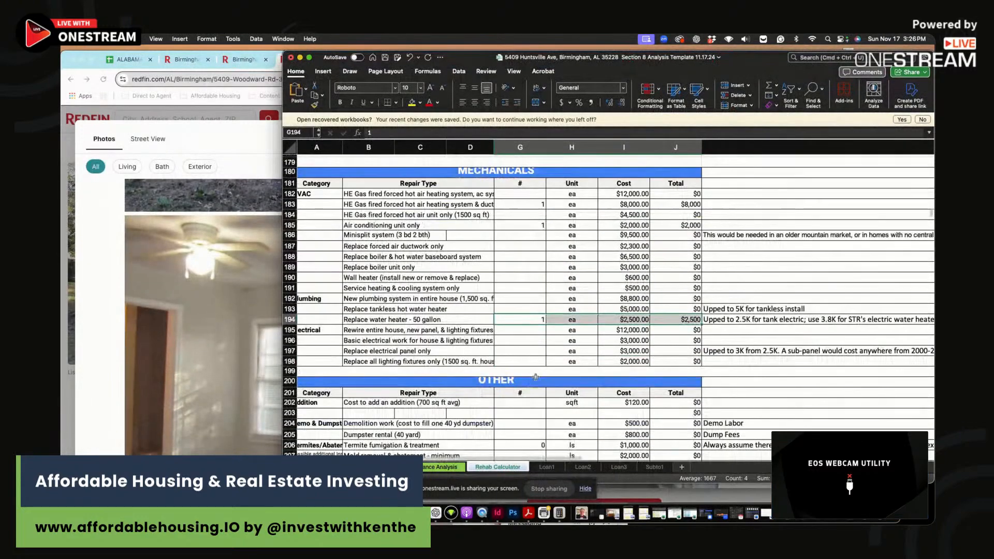
scroll(556, 364, "down", 6)
- Verify $64,128 Total Repairs feeds Reno + Furnishing, and check asking price, rent and property taxes
left_click(676, 339)
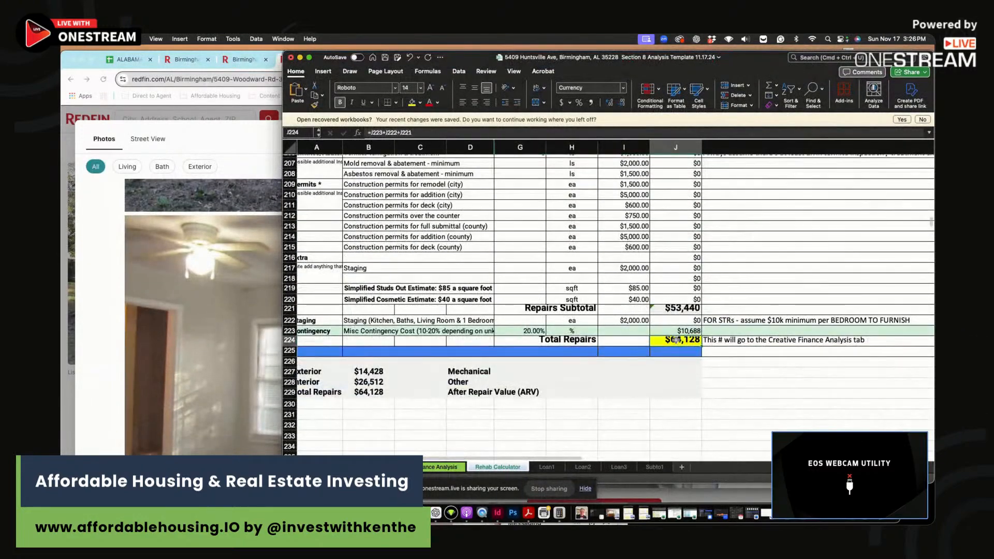
left_click(441, 467)
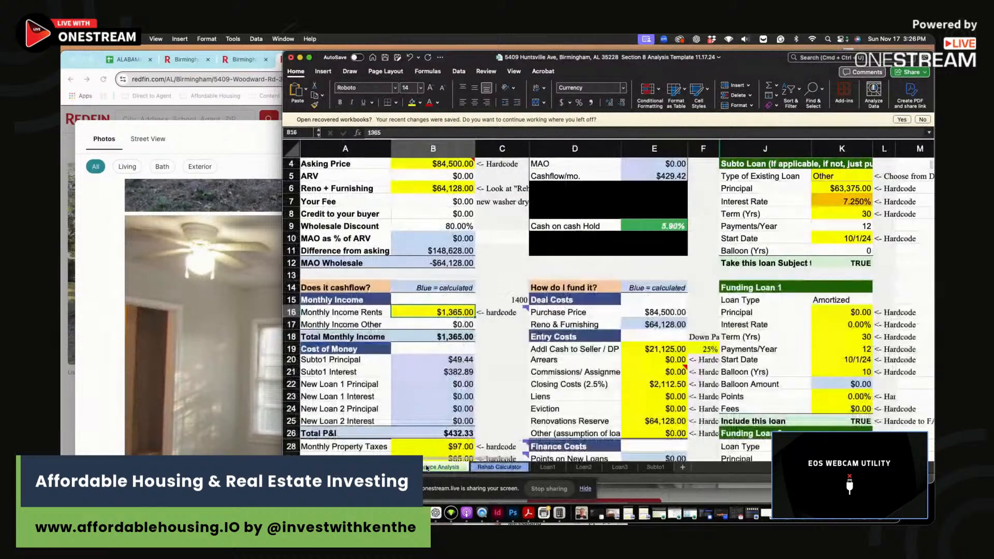
scroll(461, 260, "up", 2)
left_click(442, 206)
left_click(437, 231)
scroll(504, 323, "down", 2)
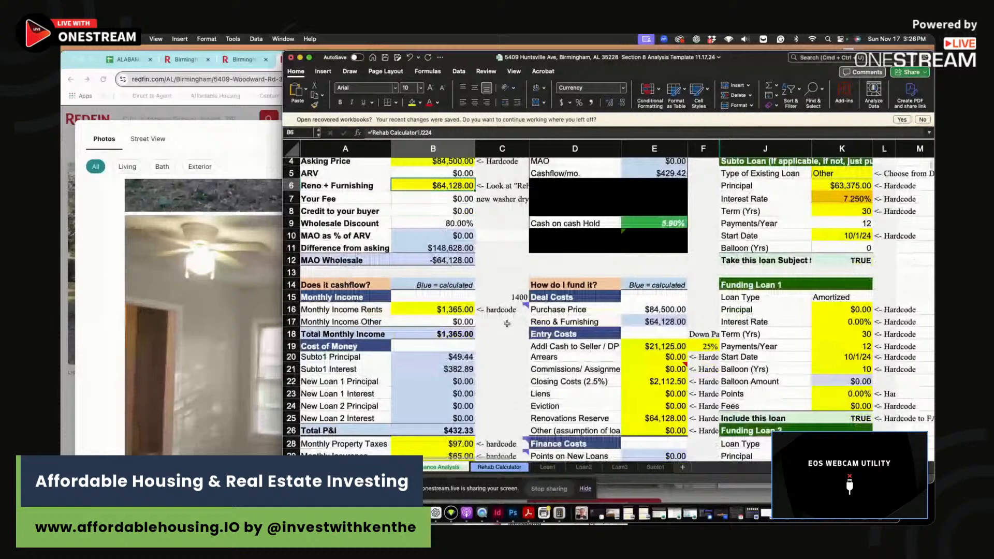
left_click(453, 309)
scroll(529, 347, "down", 2)
scroll(529, 346, "down", 2)
left_click(450, 375)
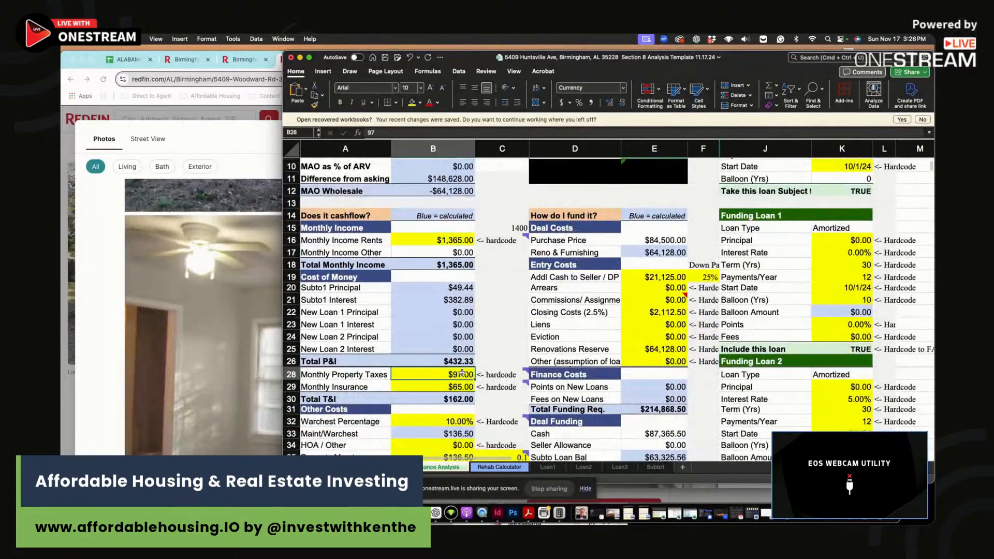
key("super+Tab")
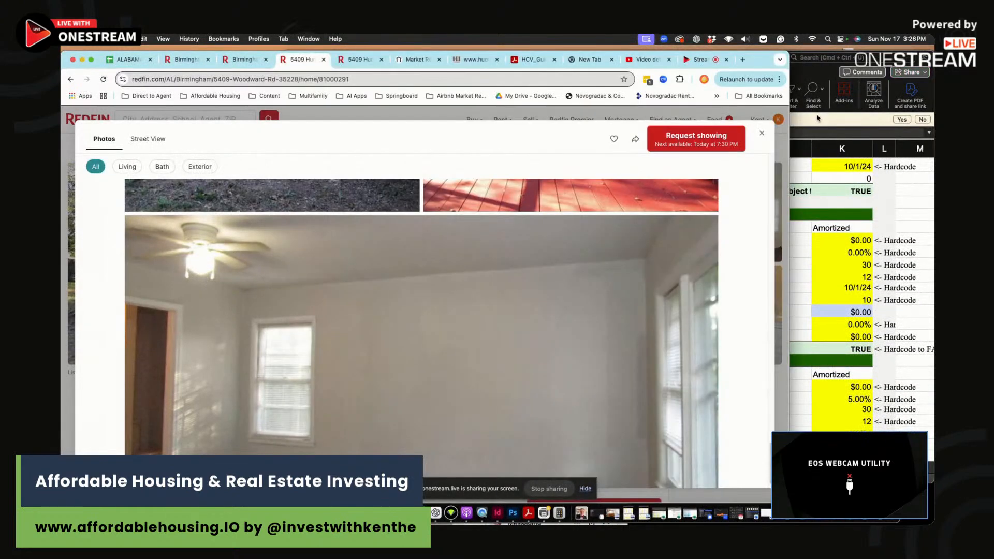
- Compare Redfin's $97 property tax and $65 insurance with cells B28 and B29
left_click(761, 135)
scroll(408, 281, "down", 10)
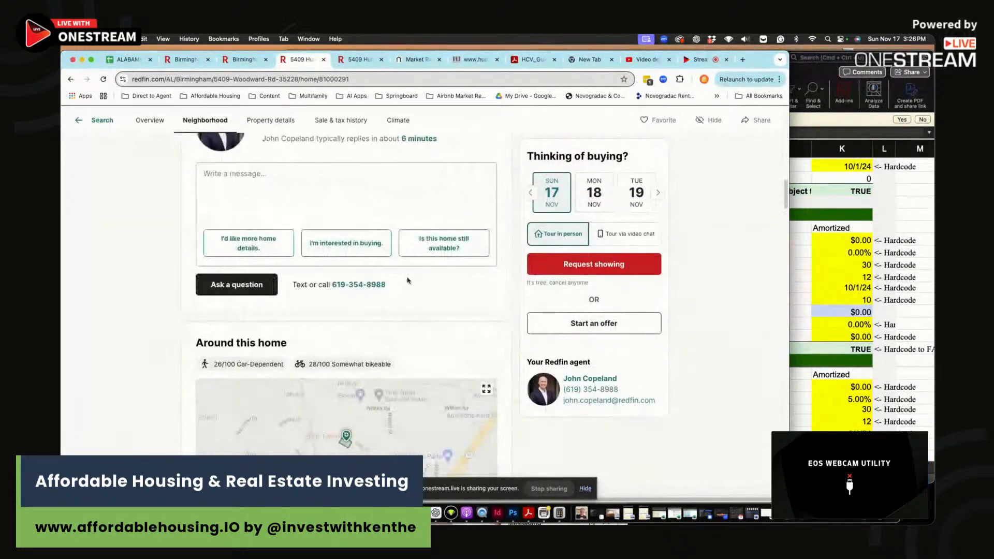
scroll(408, 281, "down", 3)
scroll(407, 281, "up", 3)
double_click(491, 311)
left_click(821, 280)
left_click(457, 374)
left_click(250, 328)
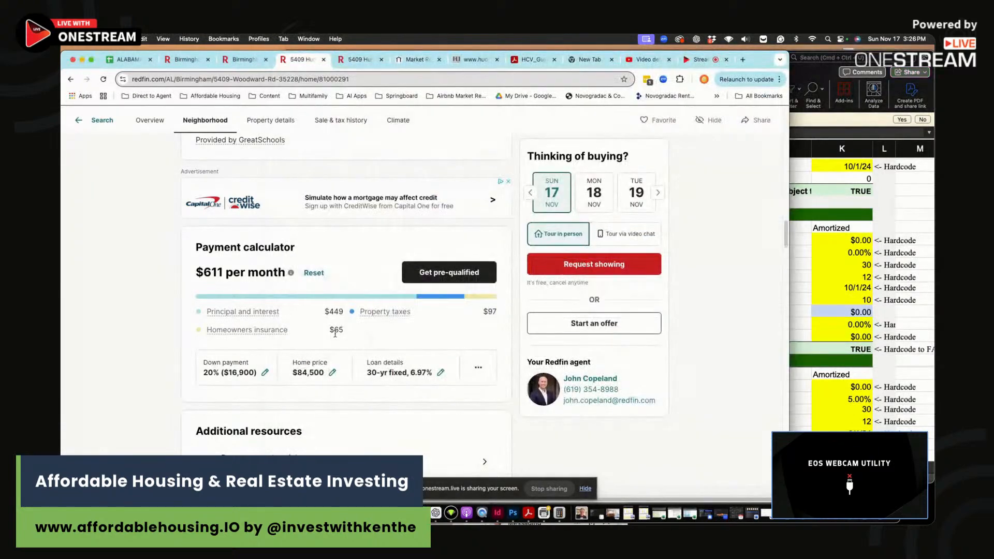
left_click(845, 299)
left_click(449, 385)
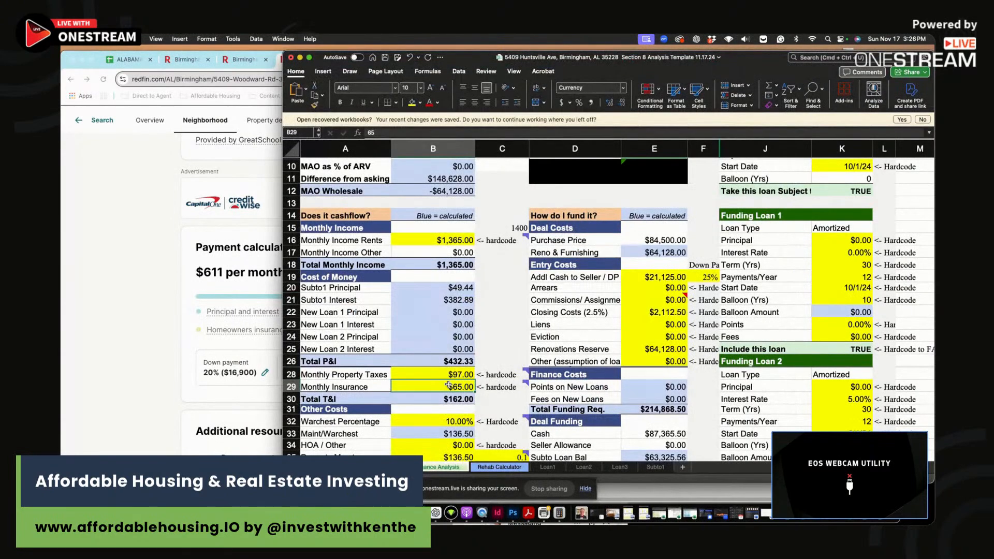
- Change Monthly Insurance in B29 to =65*1.3, giving $84.50
double_click(448, 386)
type("=*1.3")
key("Tab")
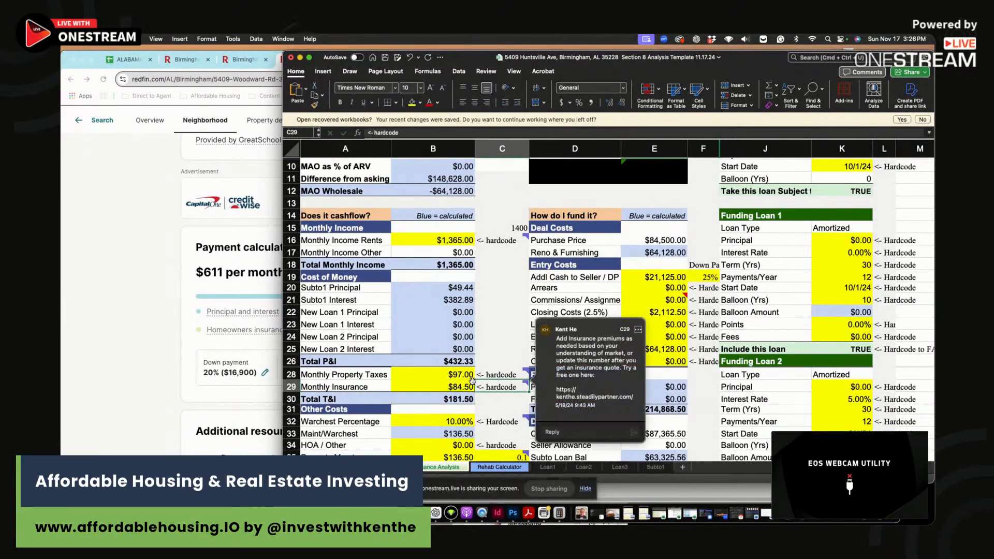
- Recheck the insurance cell, then shrink the Excel window to sit beside the Redfin page
left_click(469, 384)
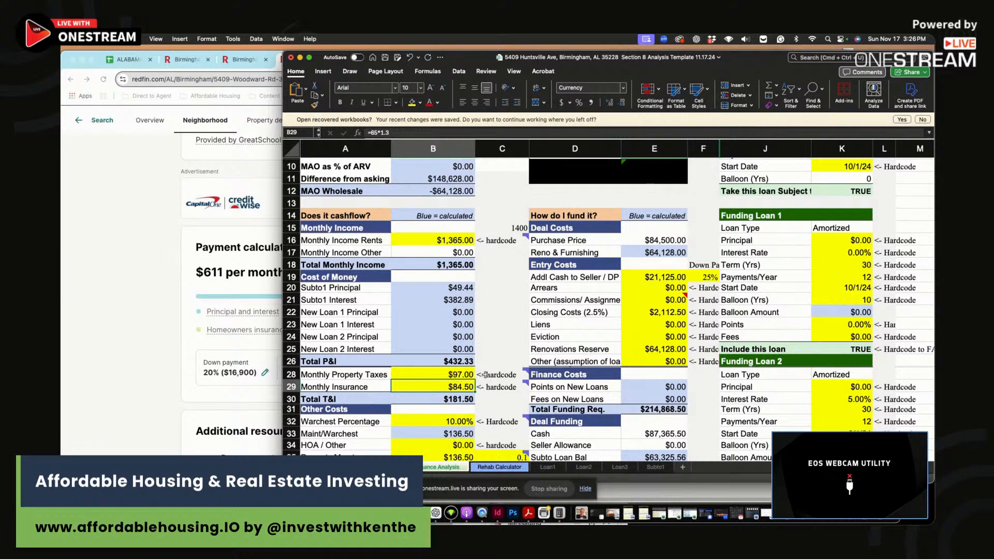
mouse_move(484, 375)
left_click_drag(475, 381, 471, 398)
left_click(470, 221)
left_click_drag(283, 51, 395, 55)
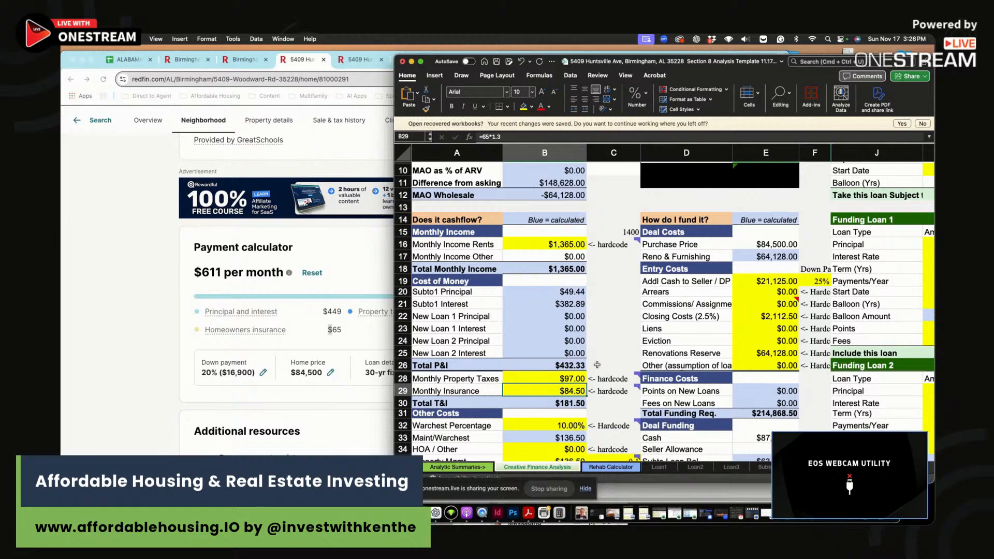
- Review the Total T&I note, Other Costs, the Property Mgmt formula and the Vacancy amount against its rate
left_click(605, 402)
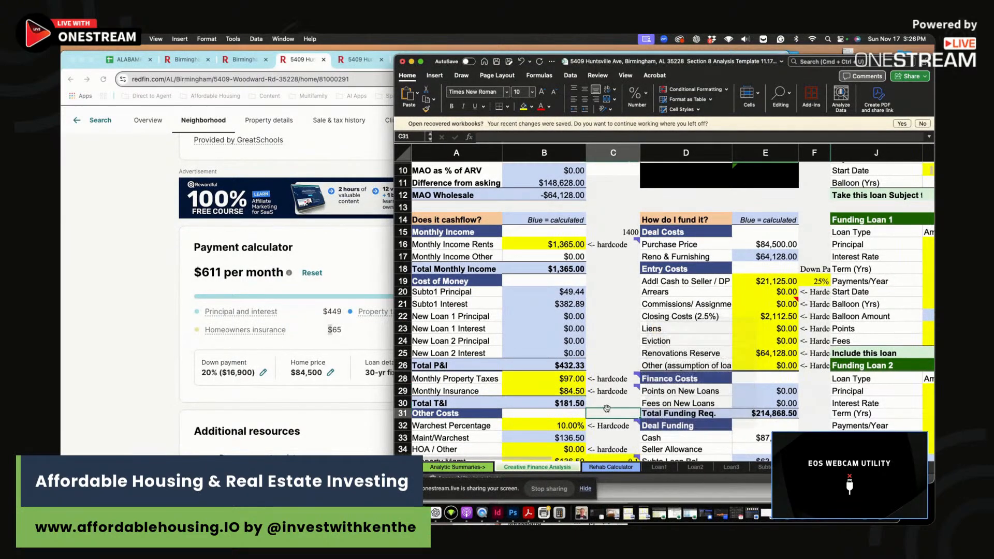
left_click(607, 410)
scroll(607, 411, "down", 1)
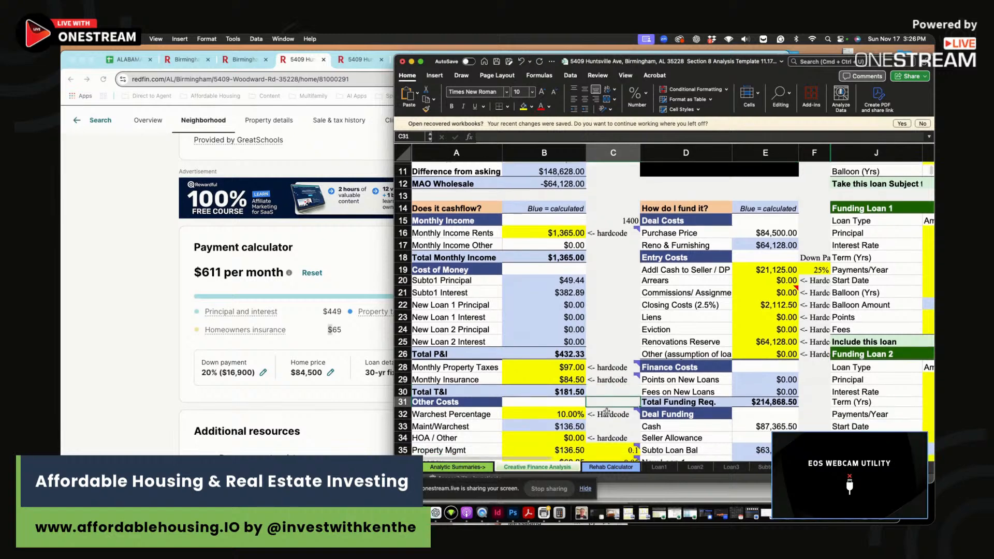
scroll(583, 409, "down", 2)
left_click_drag(574, 395, 572, 400)
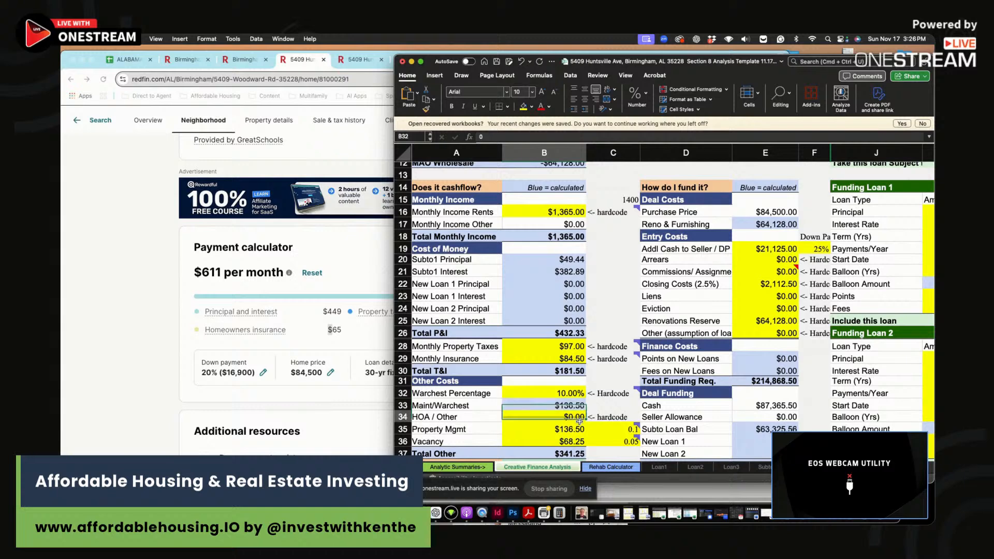
left_click(562, 429)
left_click_drag(564, 442, 629, 439)
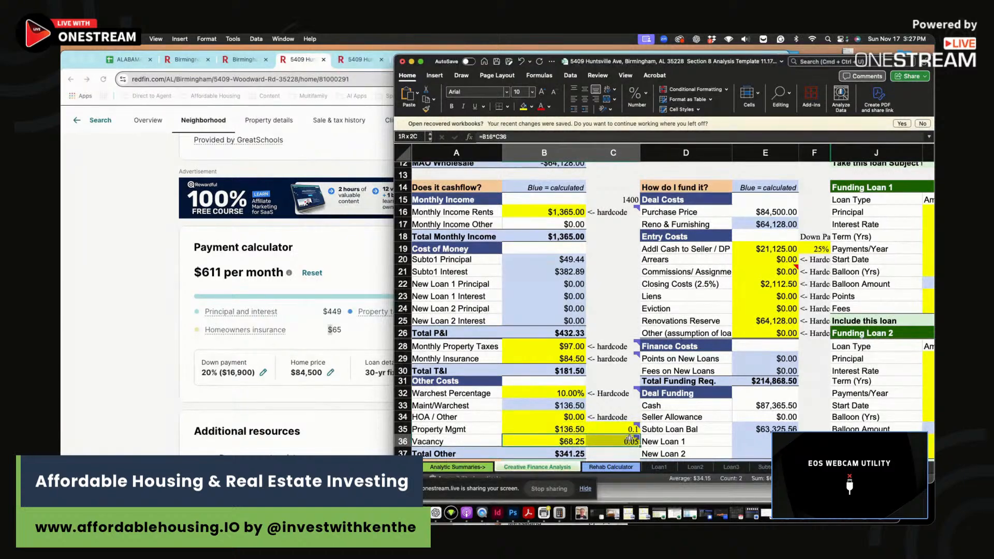
- Review how Maint/Warchest is calculated and read its note
left_click(564, 400)
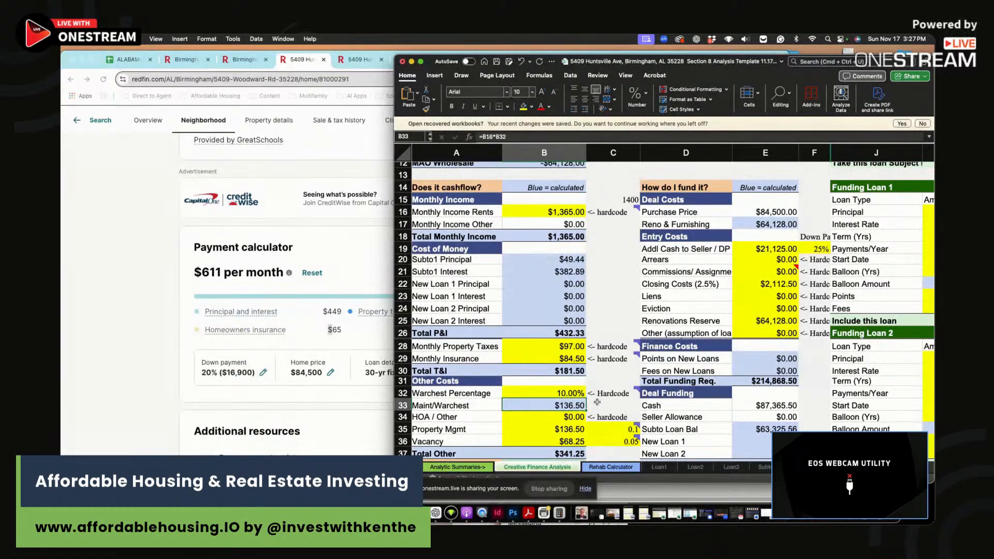
mouse_move(593, 396)
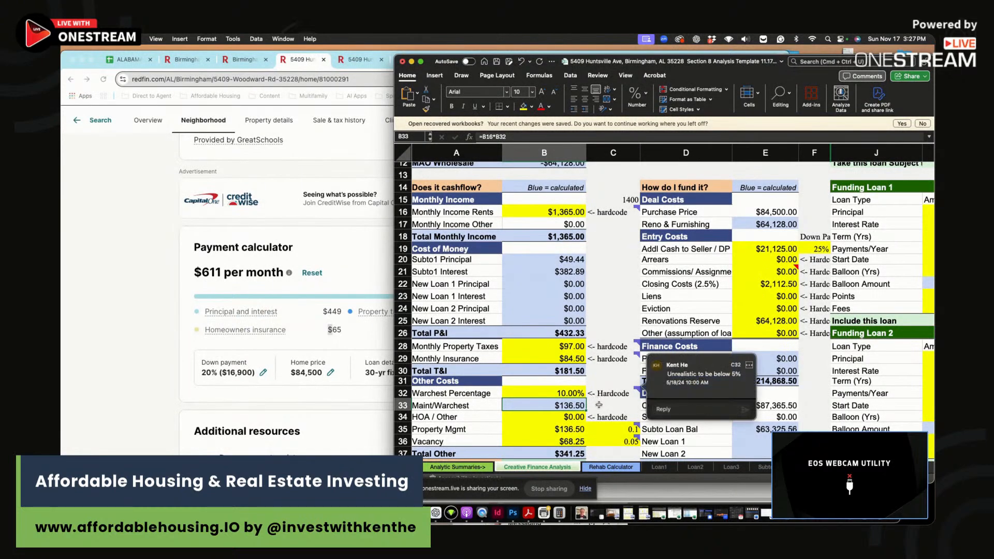
left_click_drag(615, 402, 614, 395)
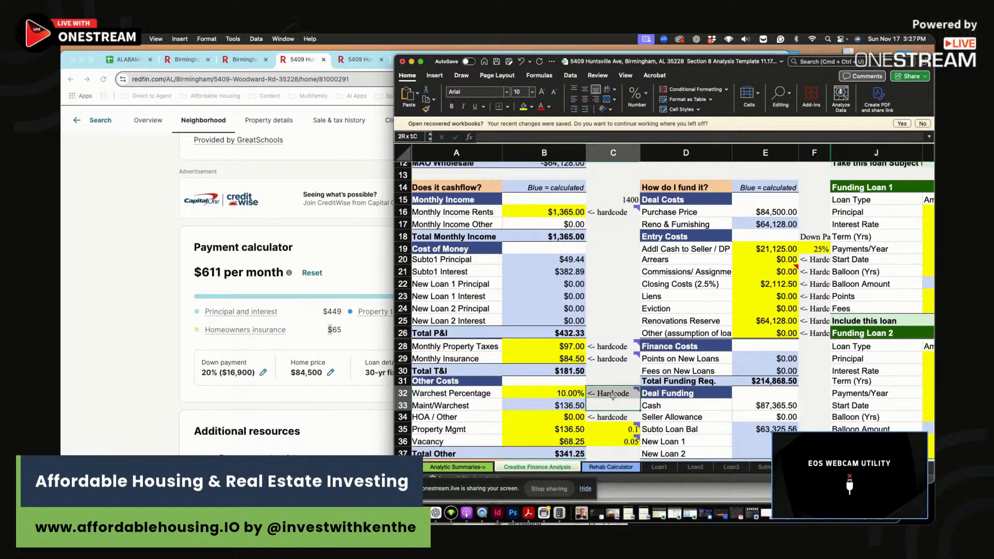
left_click(554, 405)
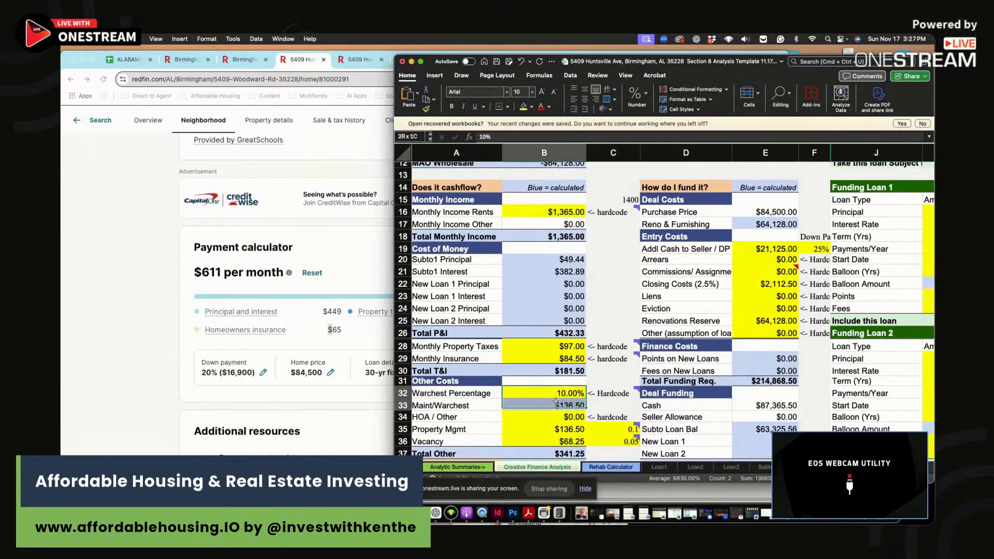
left_click(610, 406)
scroll(609, 401, "down", 4)
scroll(608, 400, "up", 10)
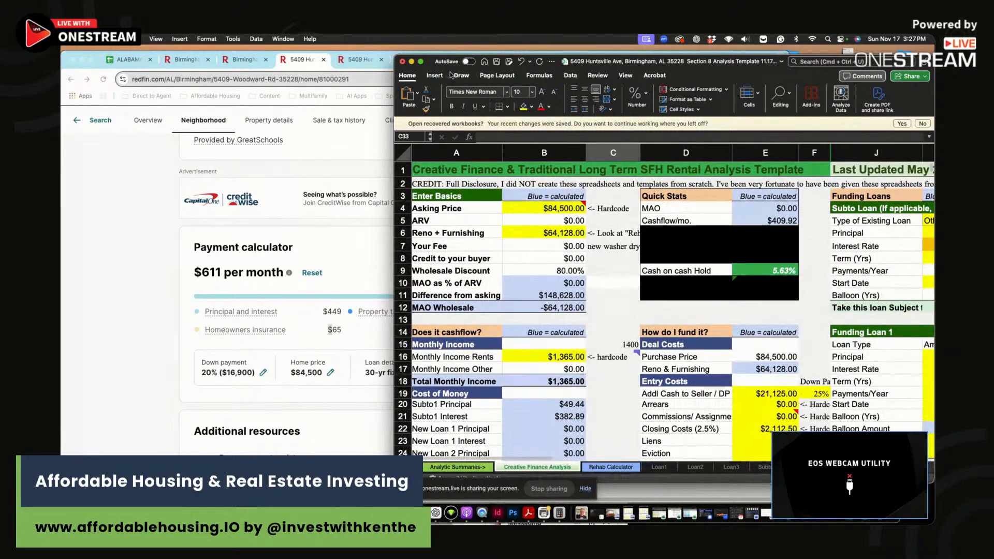
- Enlarge the Excel window back over most of the Redfin page
left_click_drag(394, 55, 302, 46)
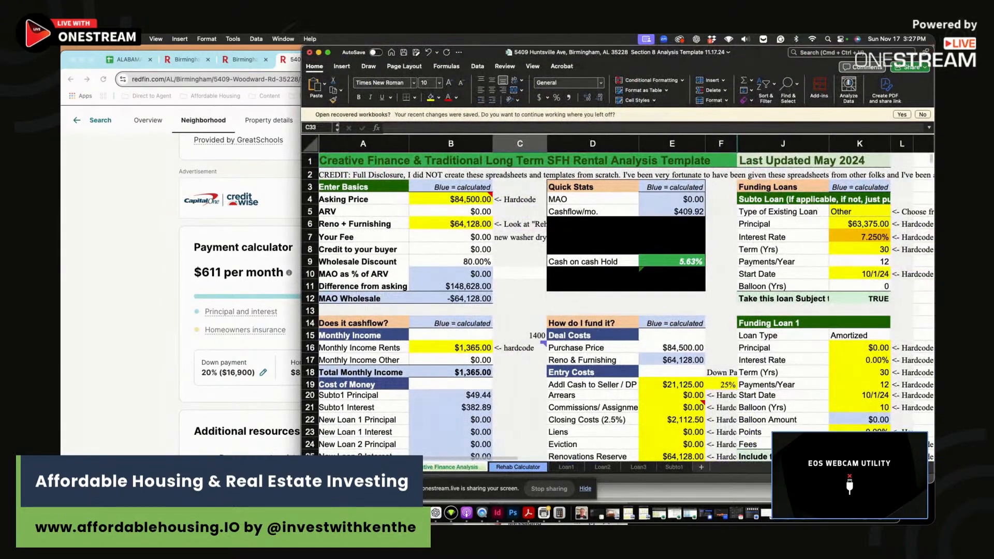
left_click_drag(301, 484, 282, 503)
left_click(584, 381)
scroll(583, 379, "down", 5)
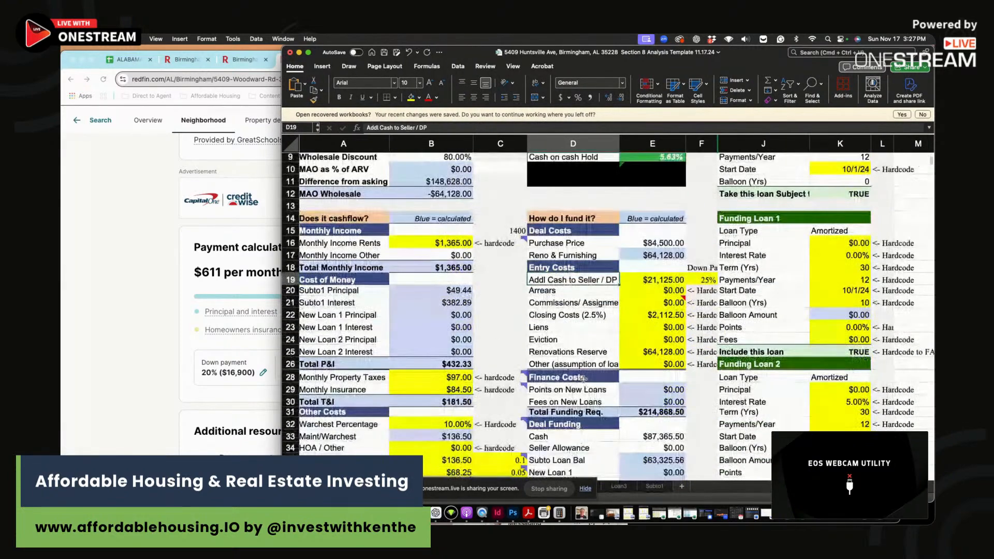
scroll(588, 373, "down", 3)
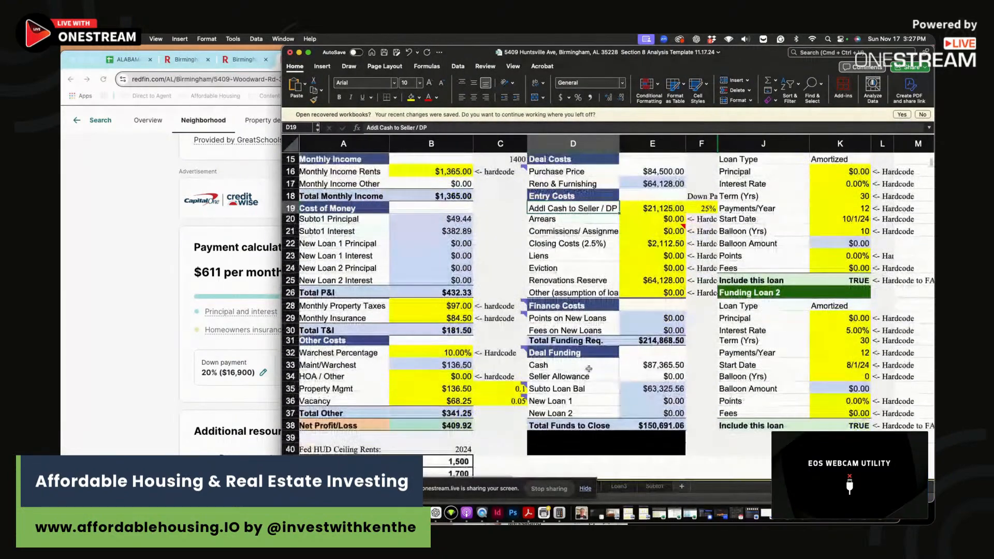
- Review the 25% down payment formula, Closing Costs and the Renovations Reserve source
scroll(590, 369, "down", 3)
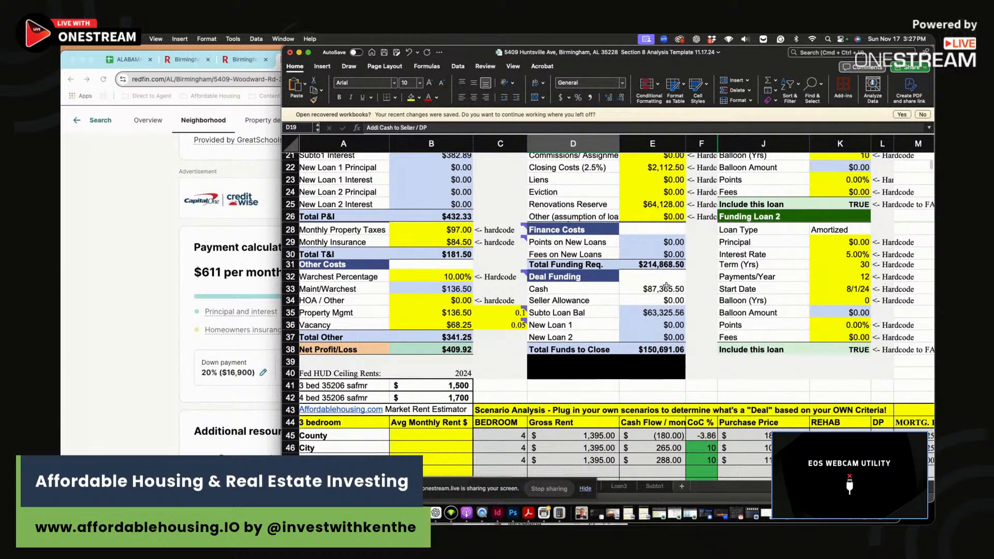
scroll(667, 287, "up", 6)
left_click(703, 277)
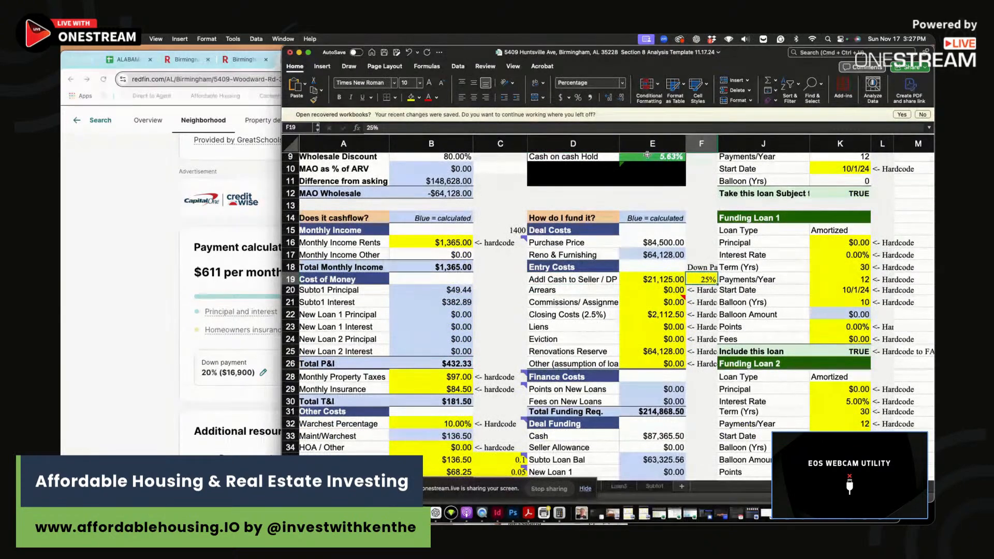
left_click(681, 281)
scroll(682, 281, "up", 4)
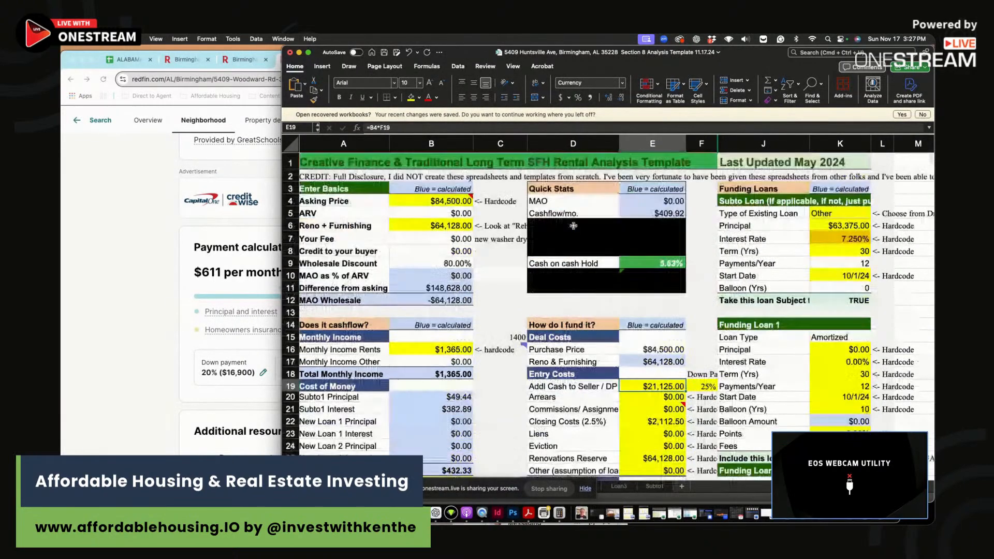
left_click(411, 128)
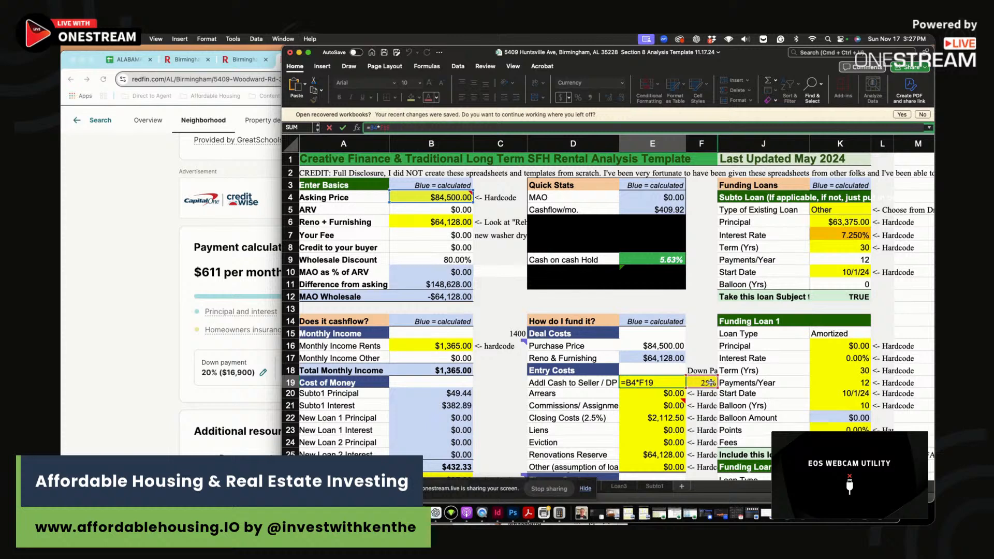
key("Return")
left_click(663, 382)
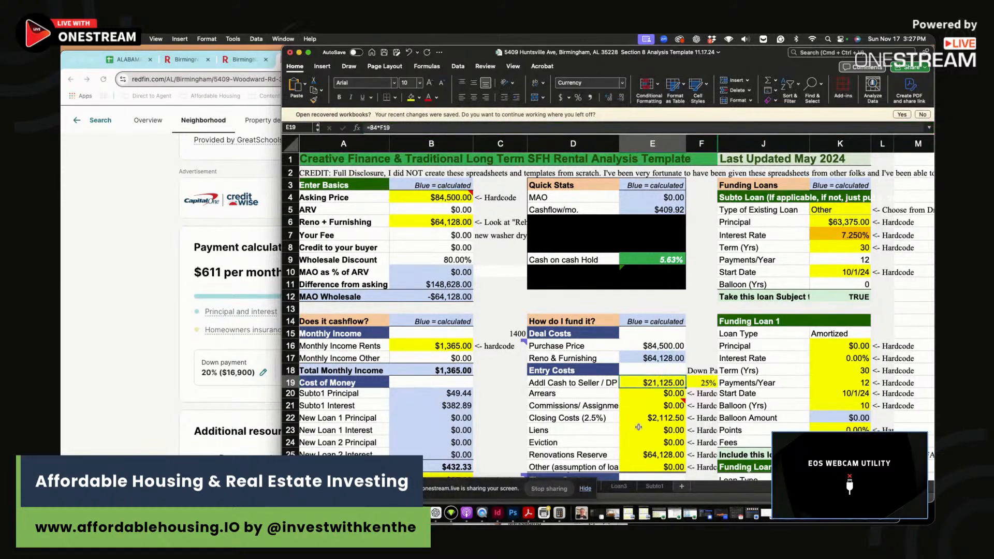
left_click(668, 418)
left_click(672, 455)
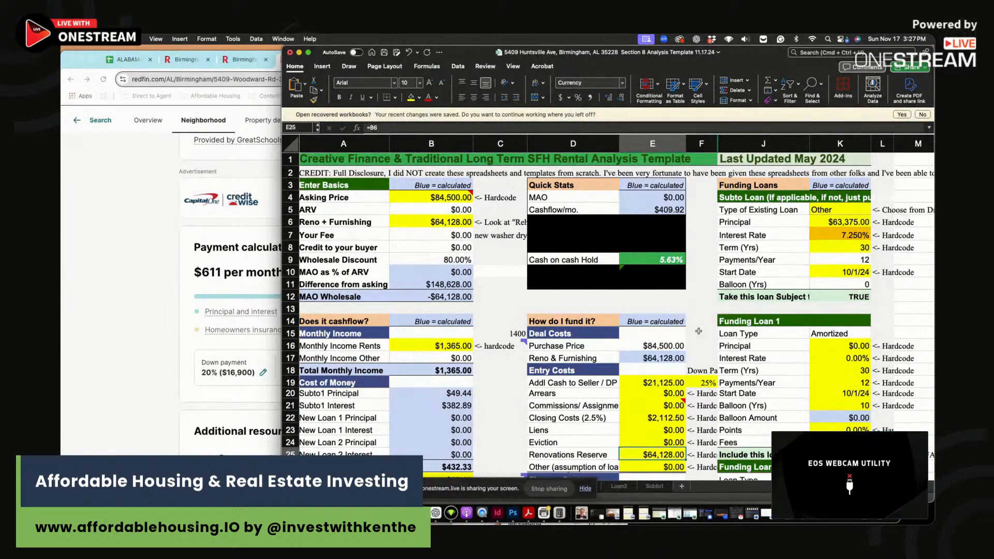
- Set the subject-to loan principal to =B4-E19 and its interest rate to 7.5%
left_click(841, 222)
type("=B4-E19")
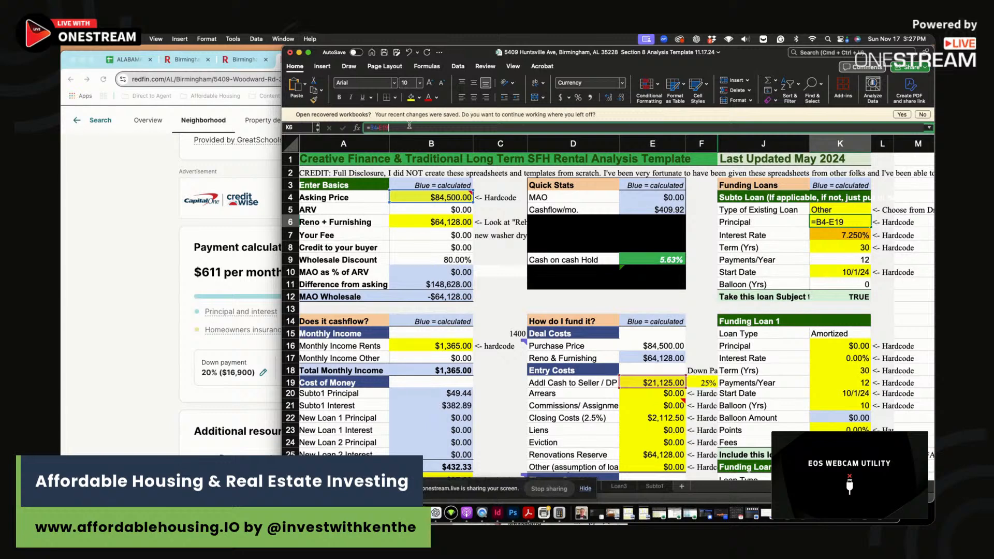
left_click(409, 127)
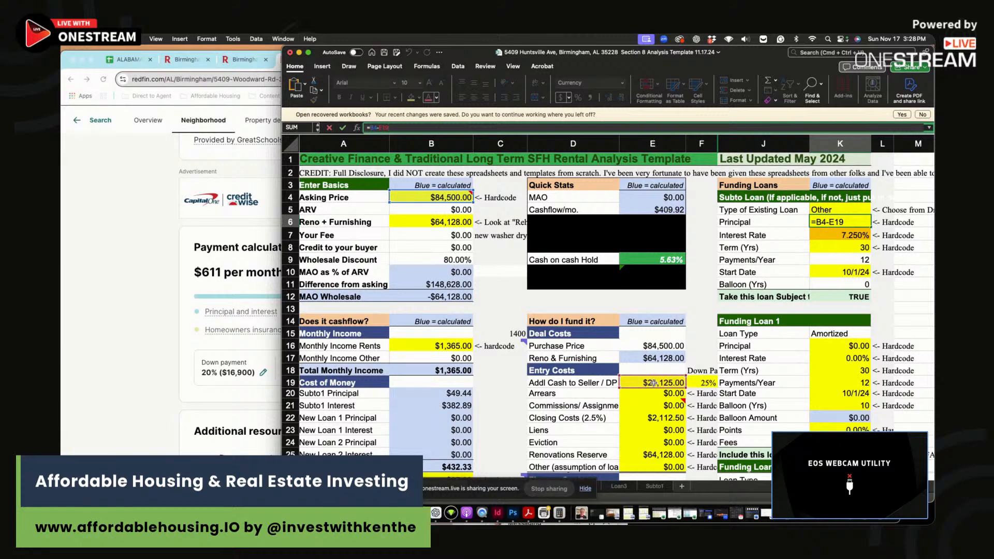
key("Return")
left_click(855, 223)
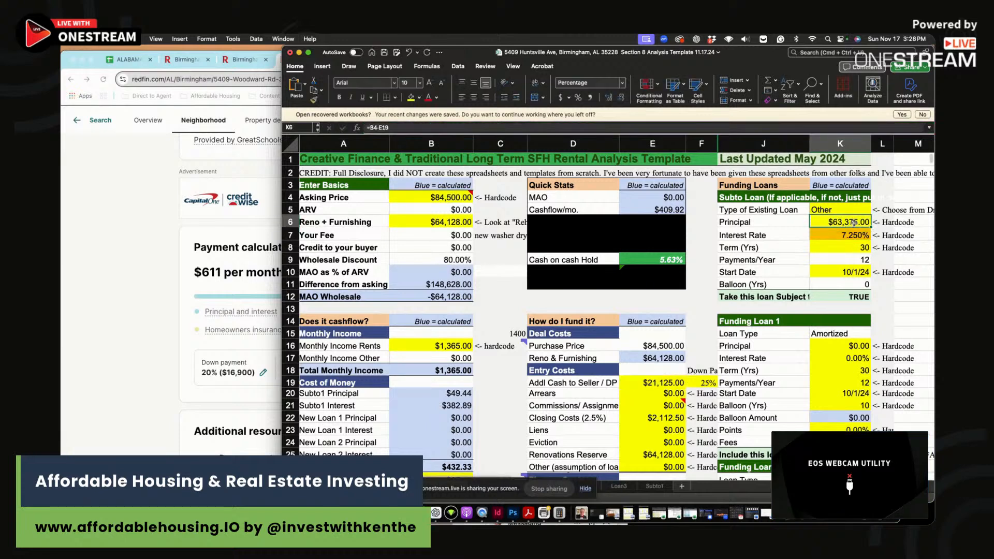
left_click(853, 236)
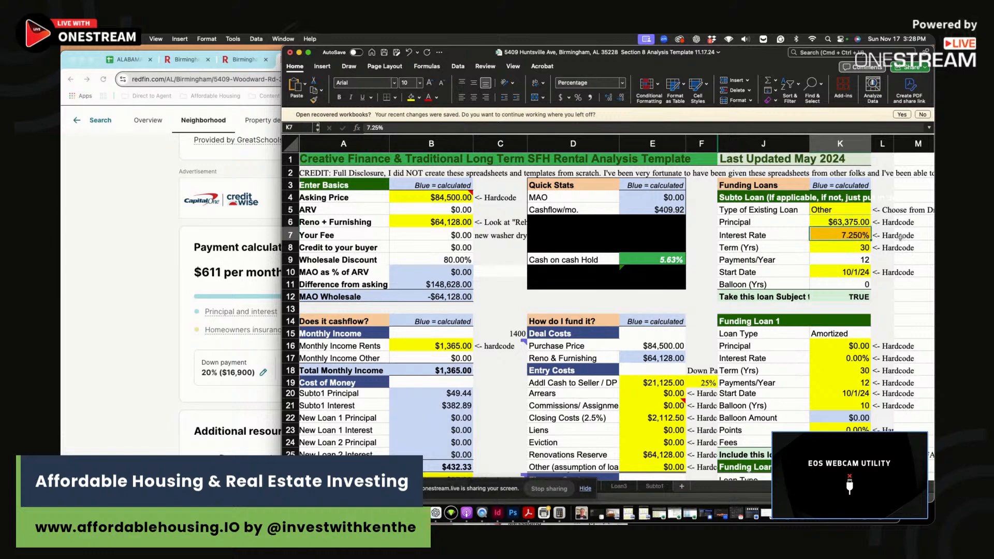
type("7.5")
key("Return")
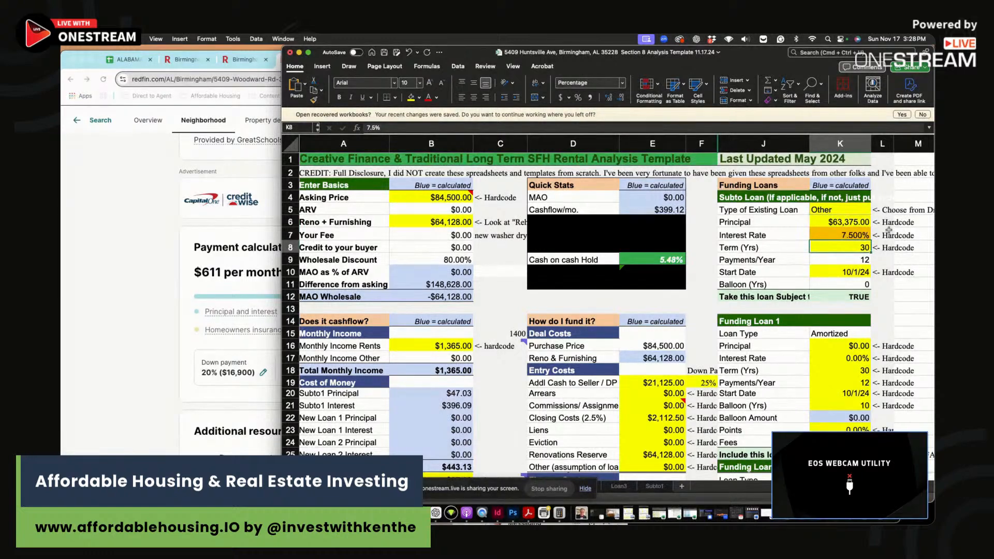
left_click(850, 257)
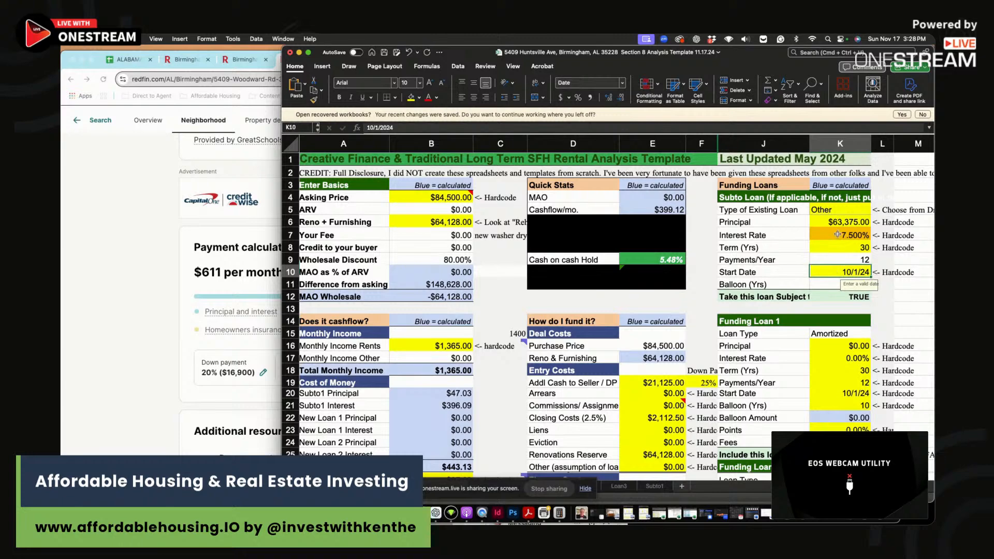
- Check Cash on cash Hold, Asking Price, Reno + Furnishing and the Quick Stats formula in E8
left_click(652, 260)
scroll(730, 278, "down", 3)
scroll(730, 278, "down", 3)
scroll(731, 278, "up", 6)
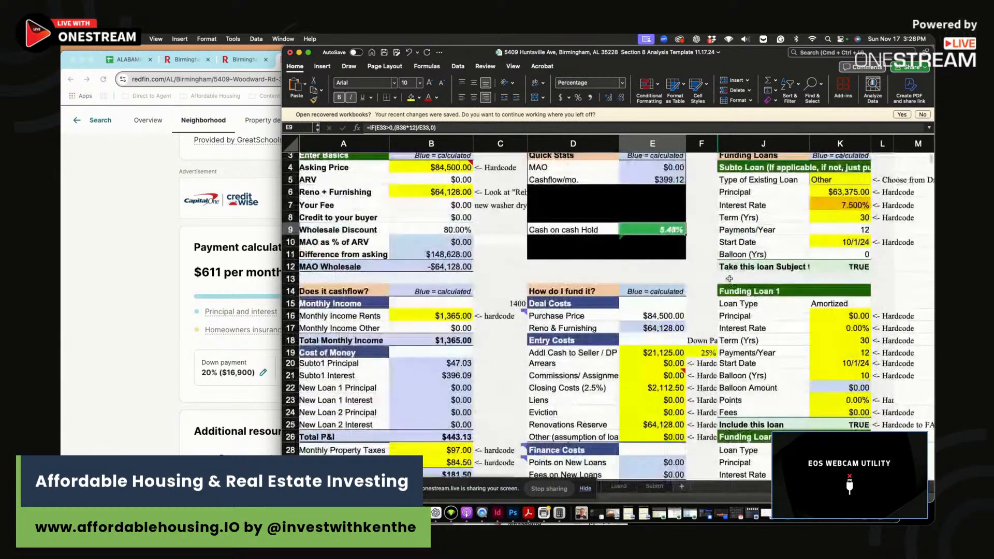
left_click(445, 195)
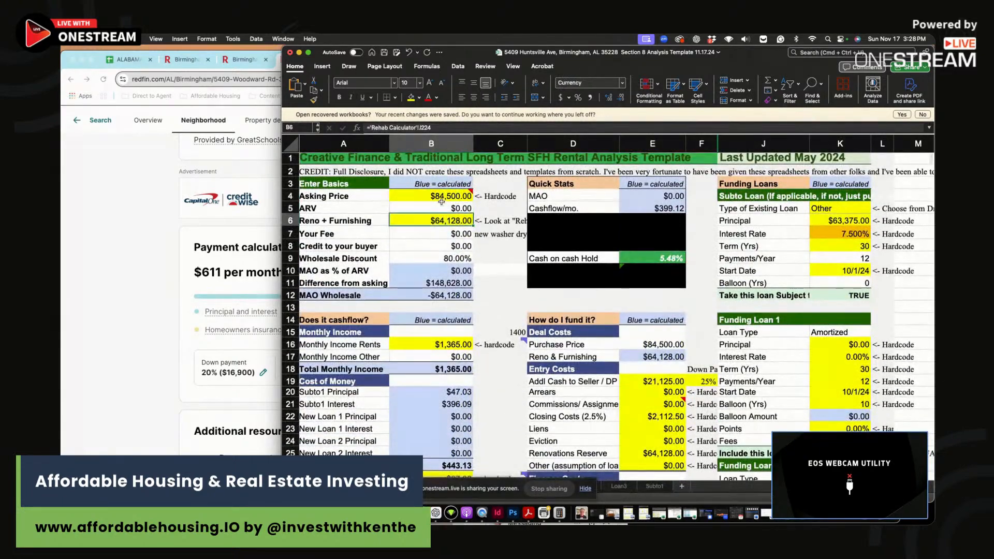
left_click(449, 222)
left_click(634, 248)
left_click(640, 259)
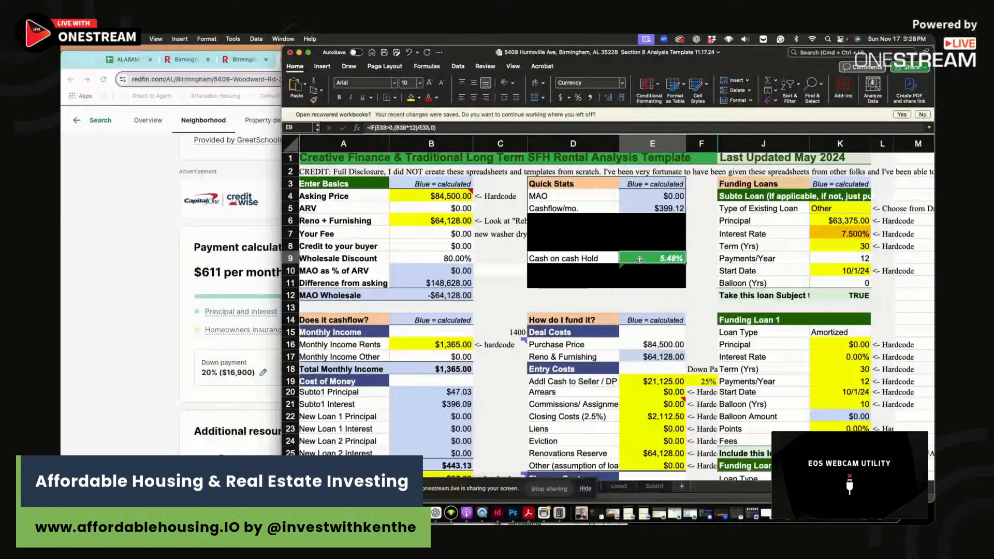
- Enter 1,365 gross rent in D45, 399 cash flow in E45 and 5.5 CoC in F45
scroll(640, 260, "down", 5)
left_click(604, 416)
key("BackSpace")
scroll(624, 367, "up", 2)
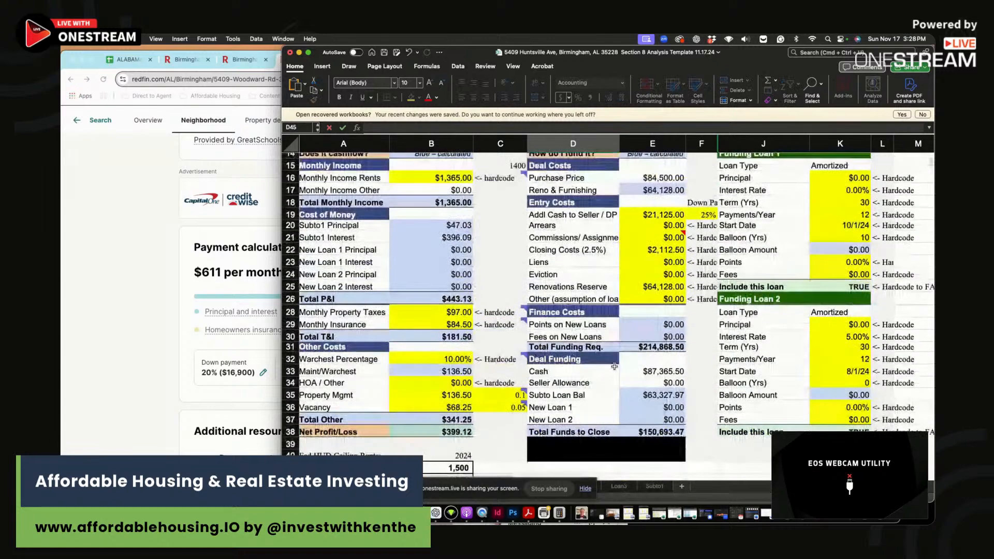
key("Return")
scroll(637, 394, "down", 4)
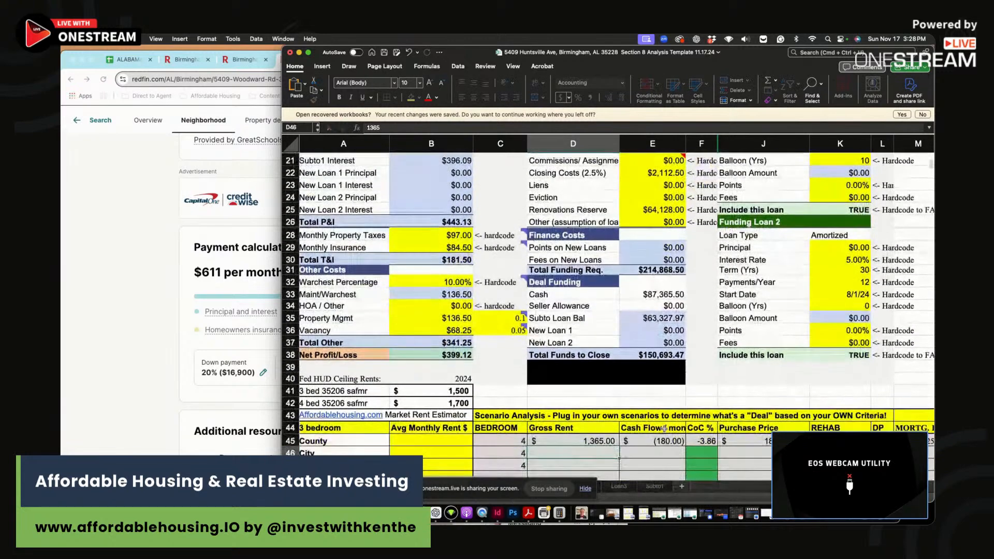
left_click(662, 425)
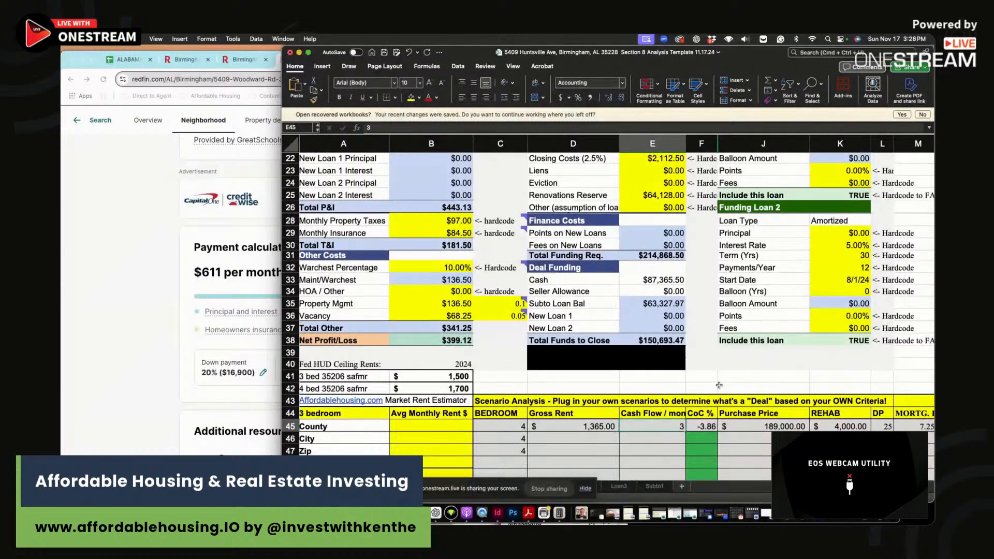
left_click(701, 425)
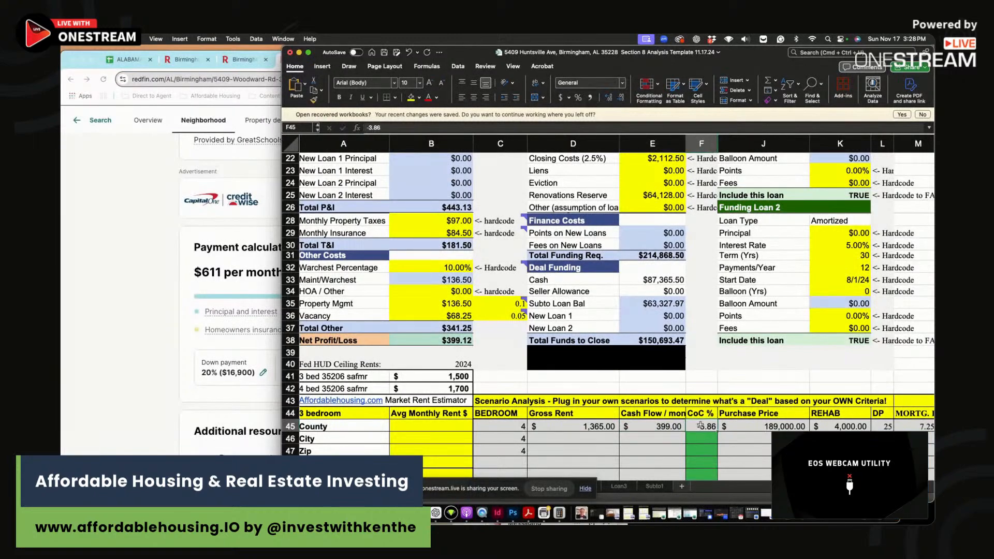
scroll(701, 426, "up", 6)
scroll(701, 426, "down", 4)
scroll(700, 428, "up", 5)
type("5.5")
key("Return")
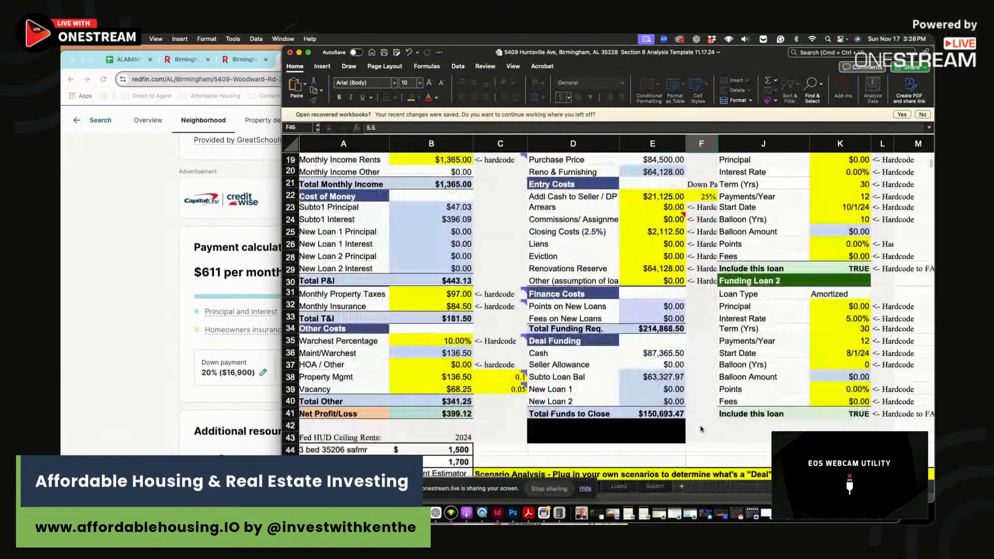
- Enter 84,500 purchase price in J45 and 64,000 rehab in K45
left_click(750, 468)
scroll(746, 424, "up", 6)
type("84500")
key("Tab")
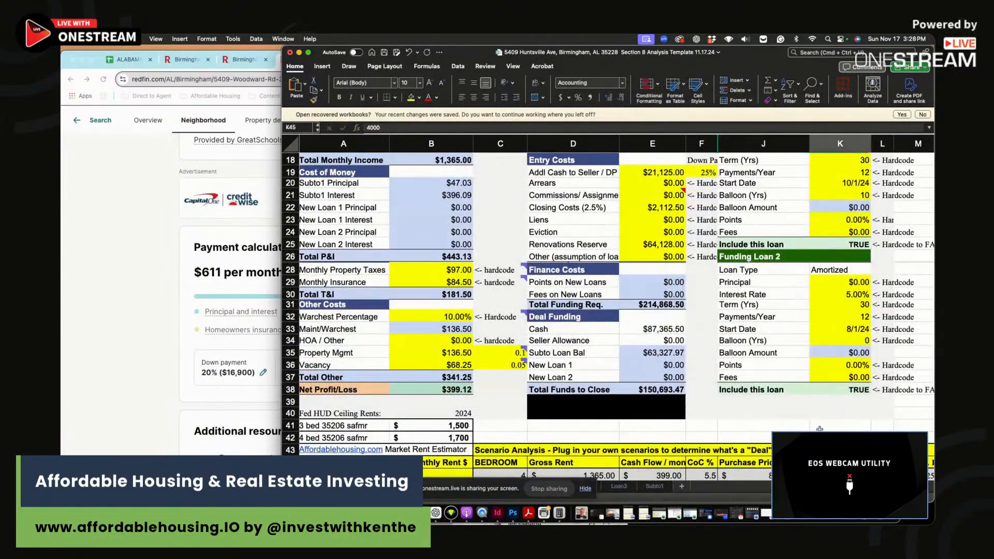
scroll(746, 424, "up", 6)
type("64000")
key("Return")
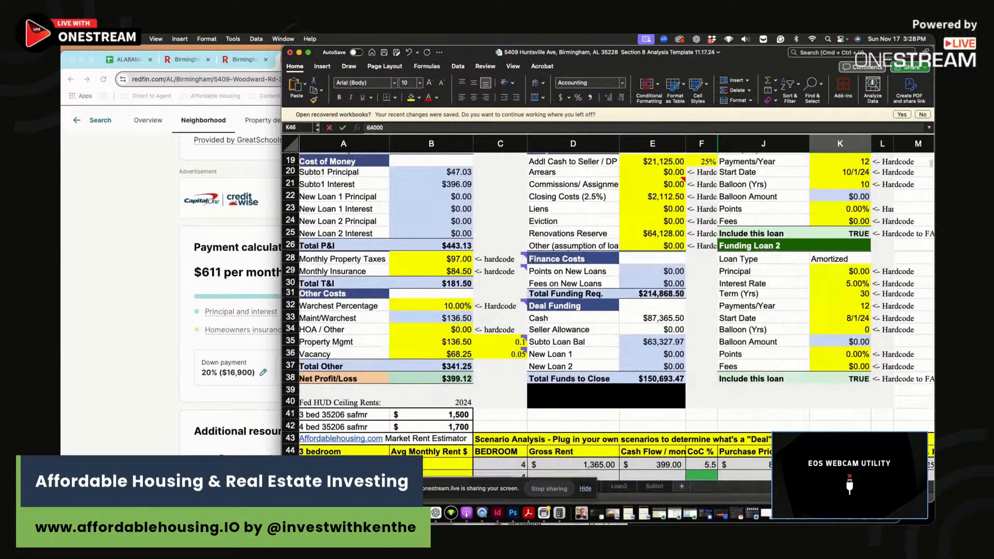
key("Tab")
key("Tab")
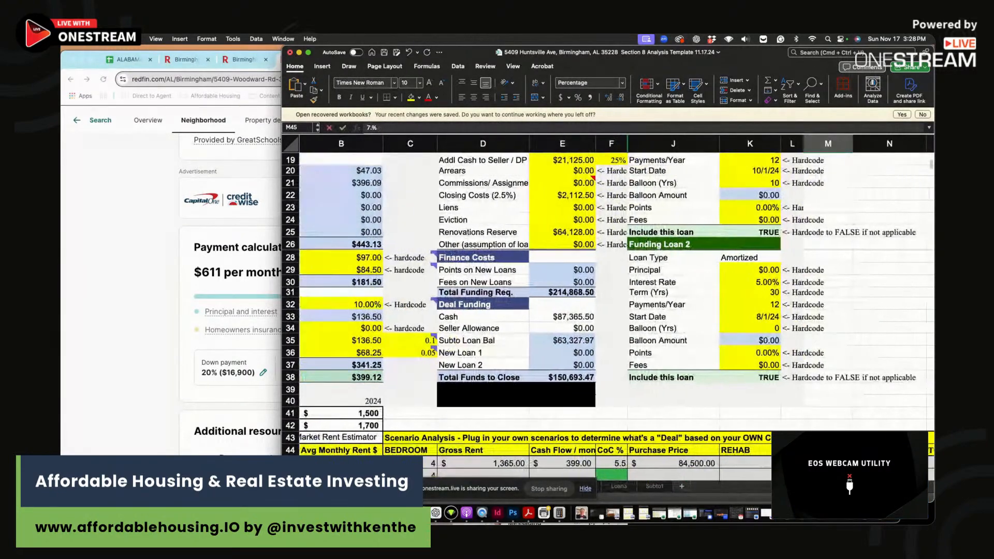
scroll(725, 384, "up", 5)
scroll(569, 414, "down", 5)
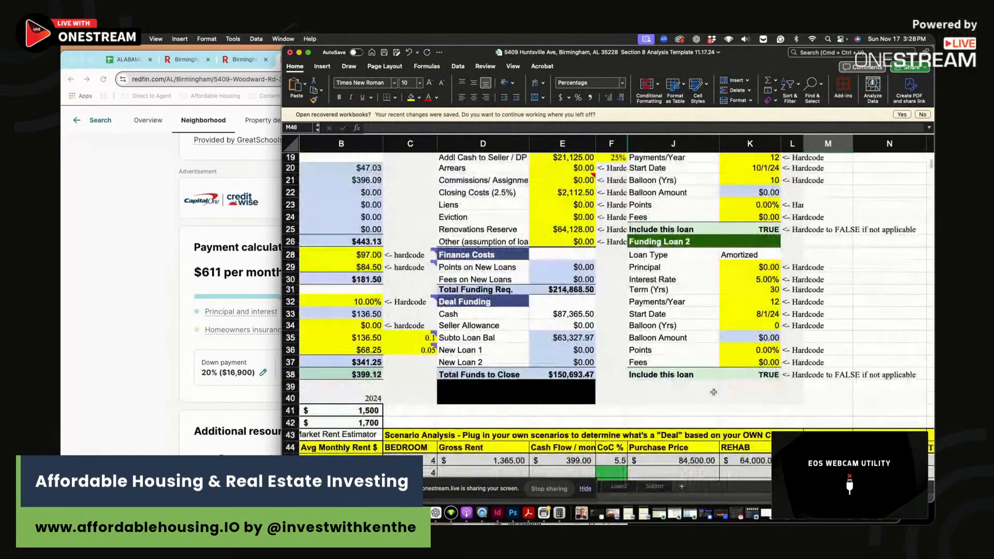
left_click(487, 466)
scroll(414, 311, "up", 5)
left_click(385, 208)
scroll(385, 208, "up", 2)
left_click(339, 191)
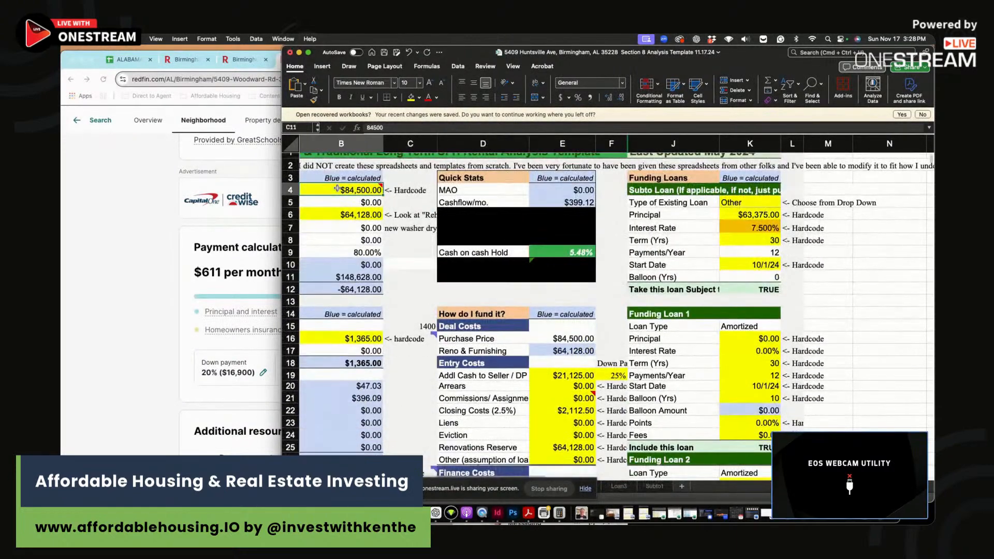
- Set the asking price in B4 to $40,000 and check the recalculated loan principal
type("50,000")
key("Return")
key("Up")
type("40000")
left_click(588, 252)
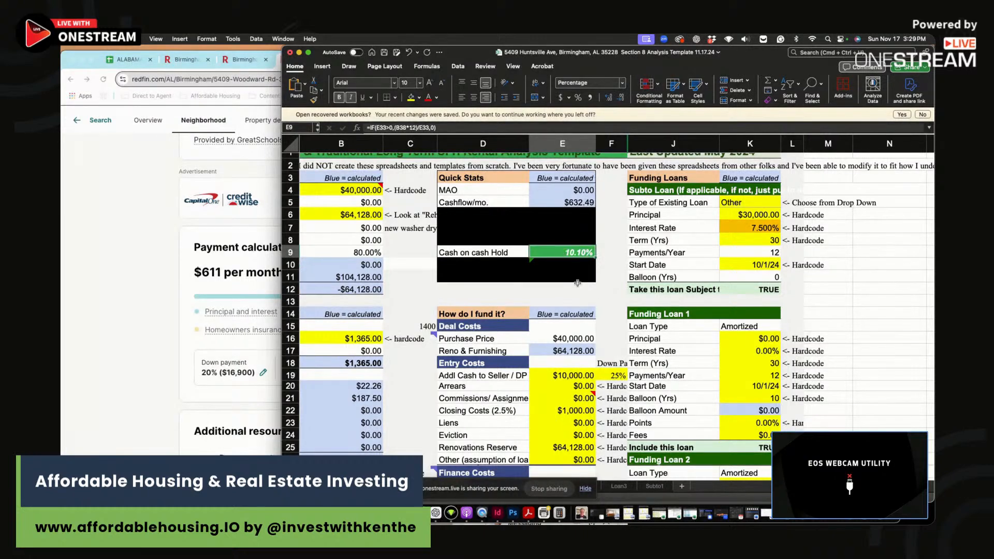
left_click(754, 218)
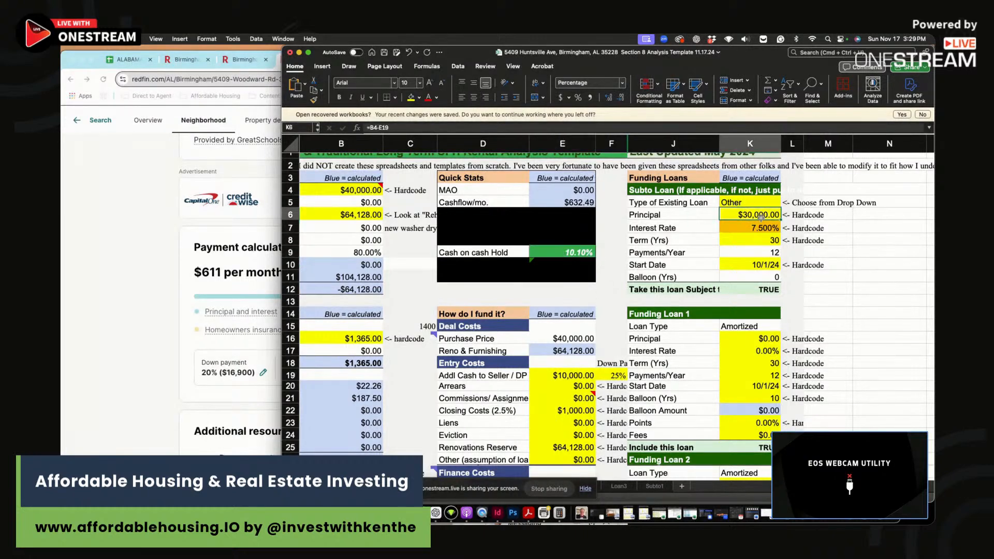
- Change closing costs to 5%: label Closing Costs (5%) and E22 rate 0.05
left_click(549, 412)
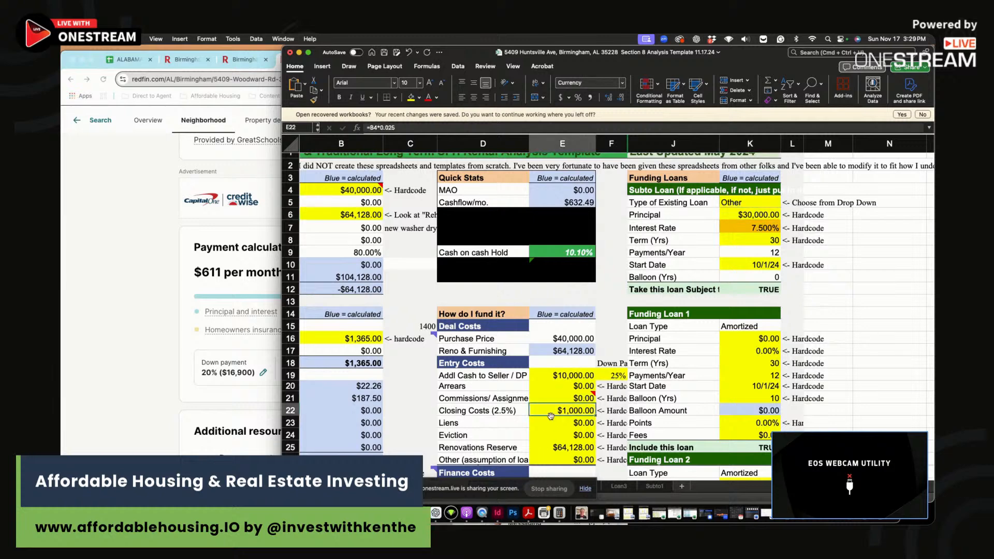
left_click(491, 413)
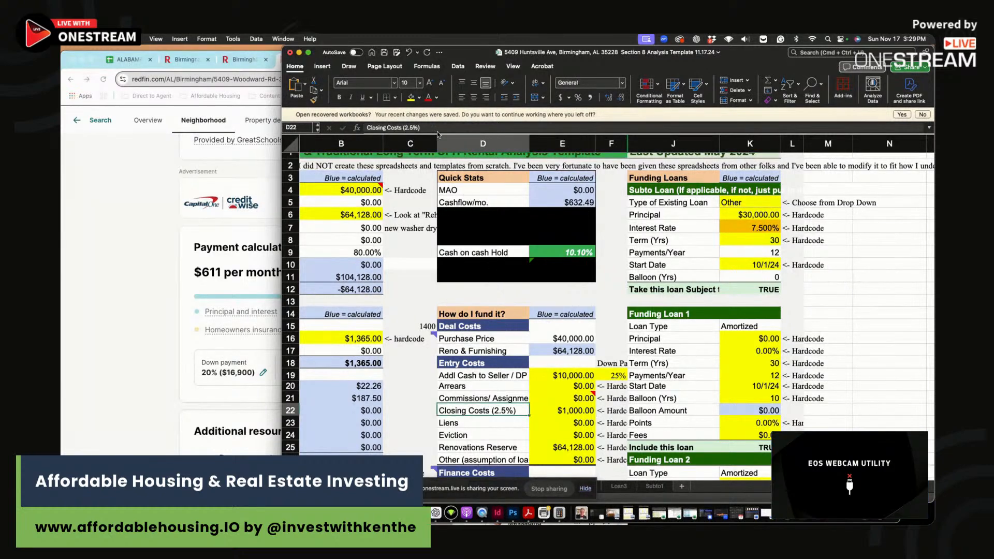
left_click(413, 129)
key("BackSpace")
key("BackSpace")
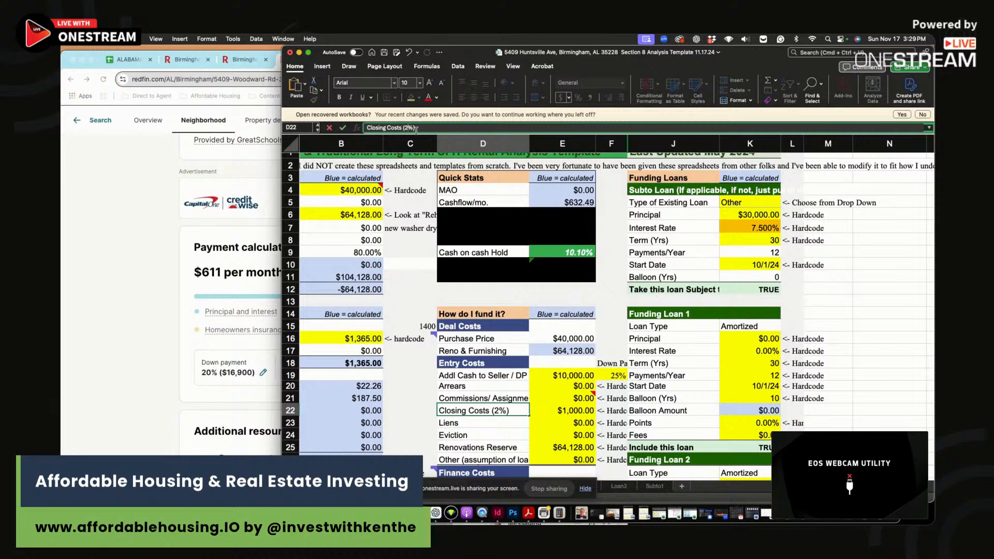
key("Return")
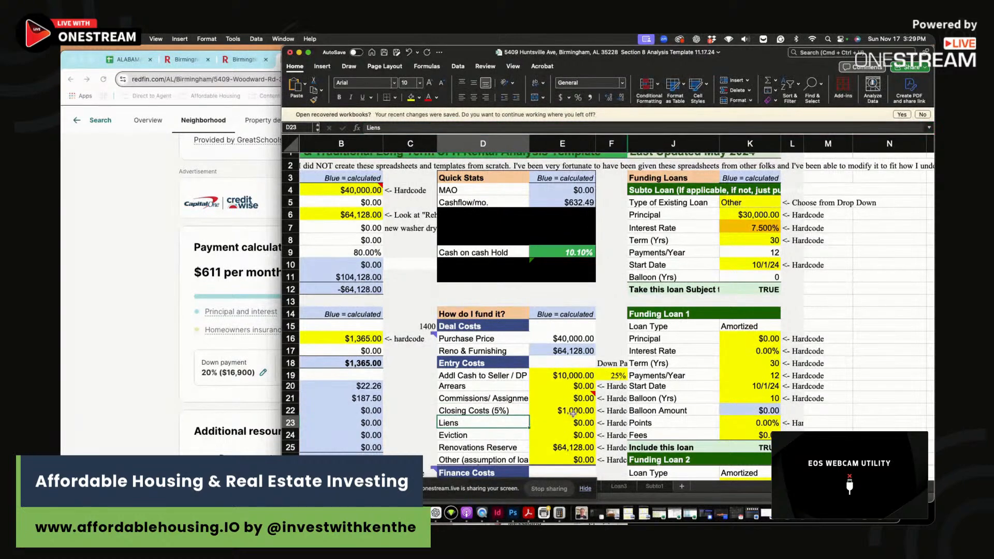
left_click(573, 413)
left_click(392, 129)
key("BackSpace")
key("Return")
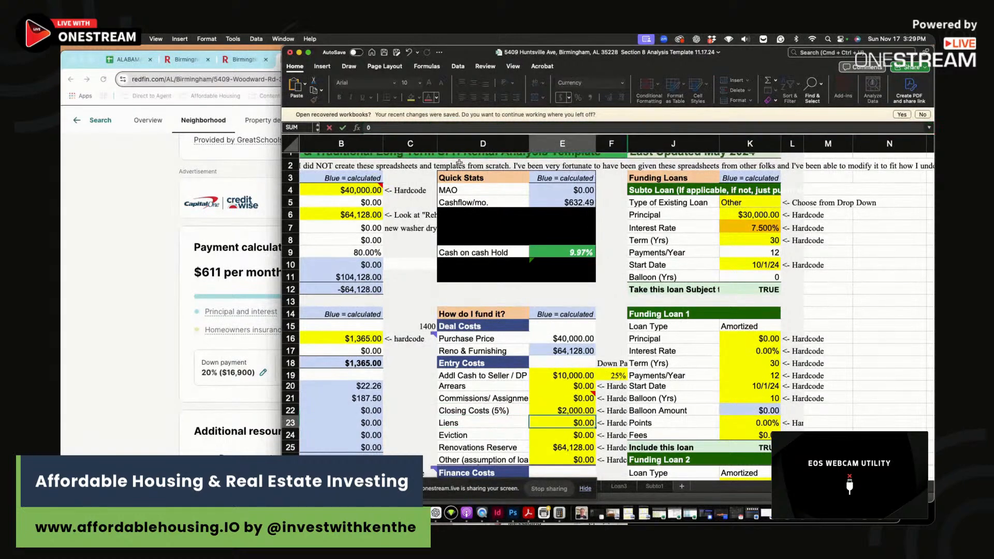
left_click(499, 409)
left_click(581, 409)
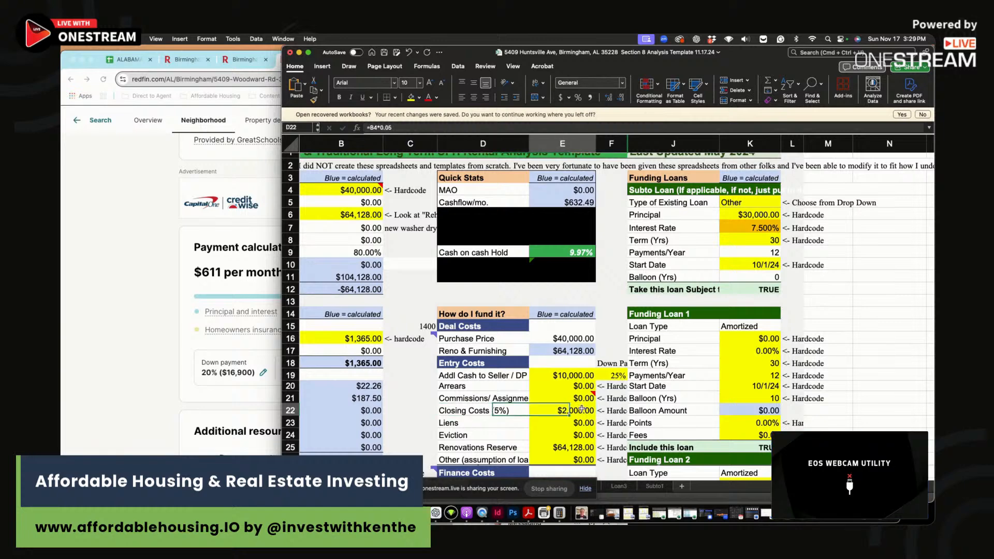
- Raise closing costs to 10%: label Closing Costs (10%) and E22 =B4*0.1, cash on cash 9.71%
left_click(477, 409)
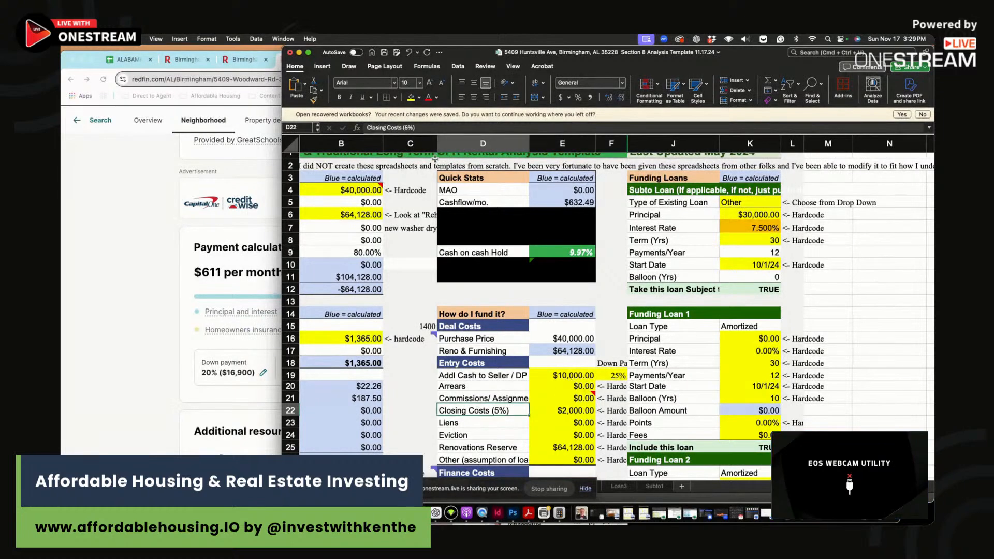
left_click(408, 126)
key("BackSpace")
type("10")
key("Return")
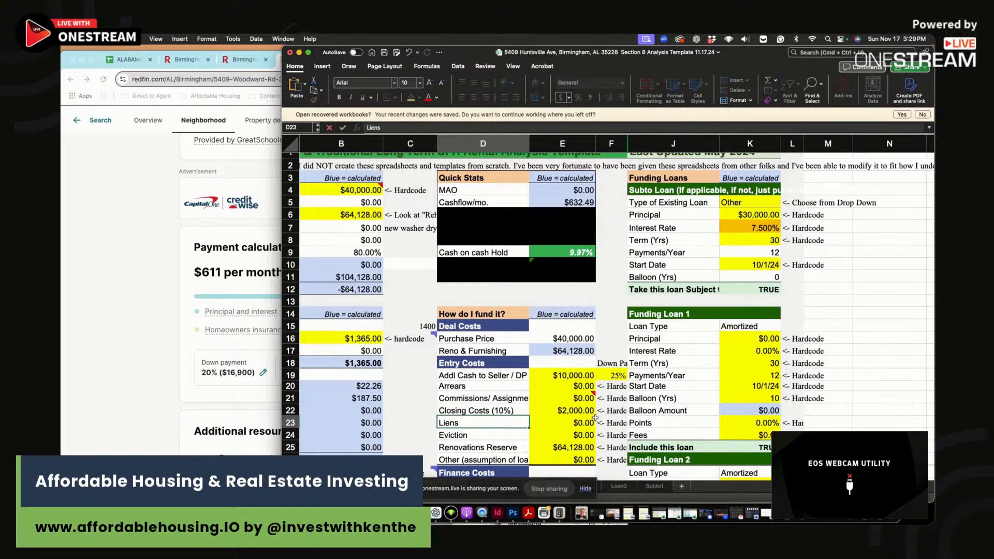
left_click(582, 414)
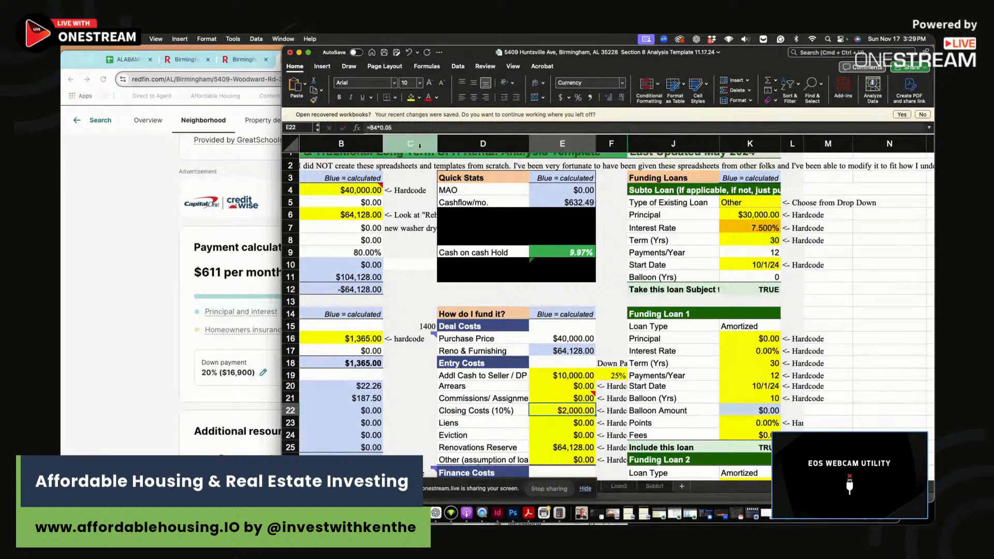
left_click(396, 127)
key("BackSpace")
key("BackSpace")
type("1")
key("Return")
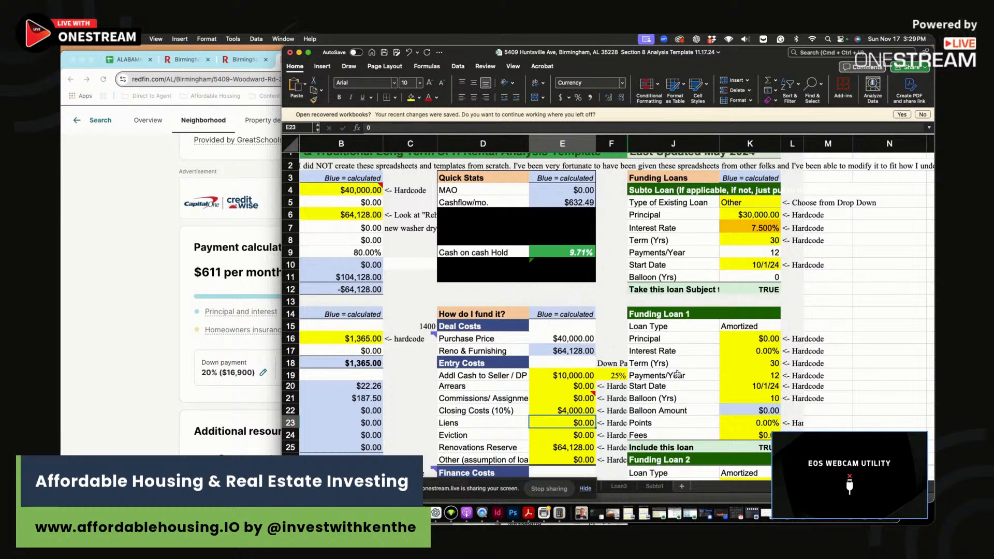
key("Up")
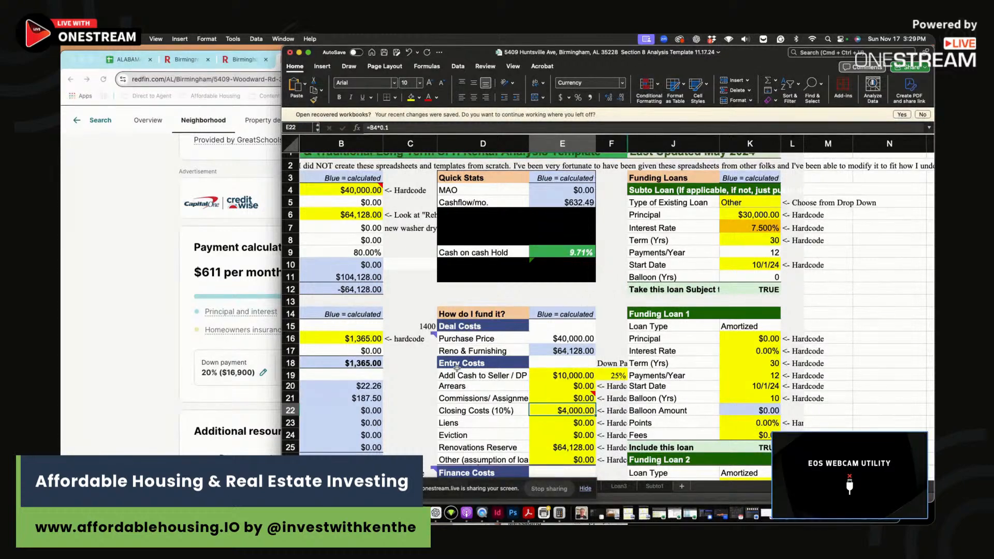
left_click(552, 252)
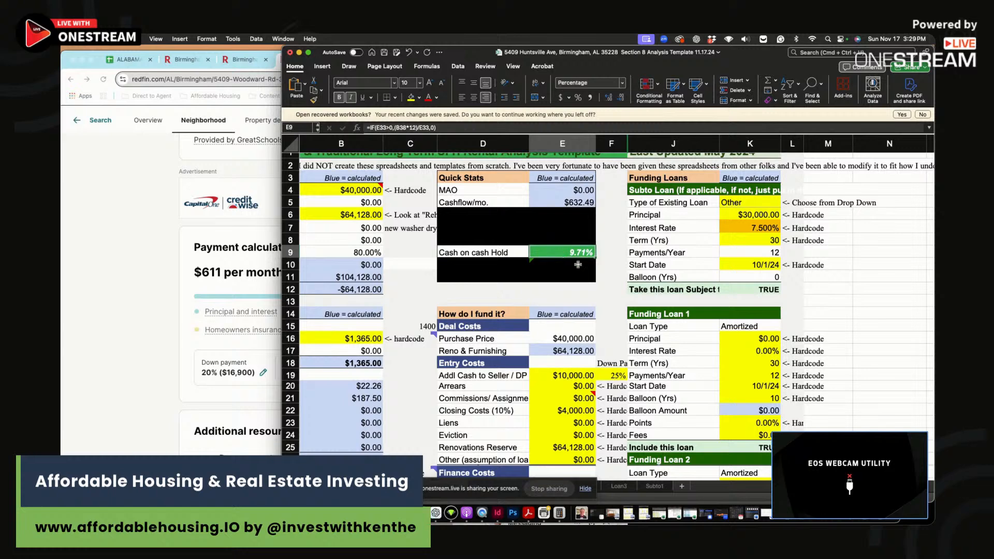
- Enter scenario two's $40,000 purchase price, $1,365 gross rent and $632 cash flow in row 46
scroll(577, 265, "down", 10)
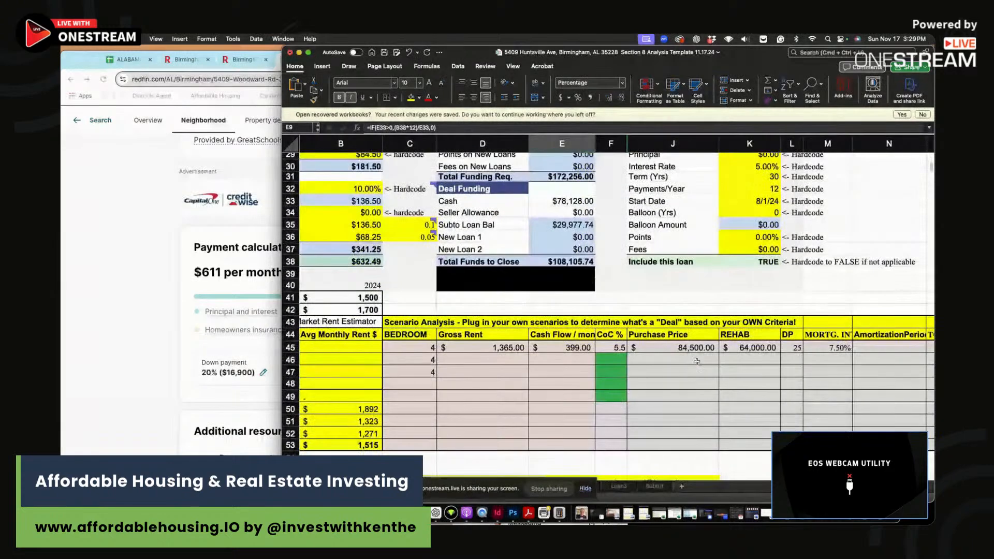
left_click(697, 361)
type("40000")
key("Return")
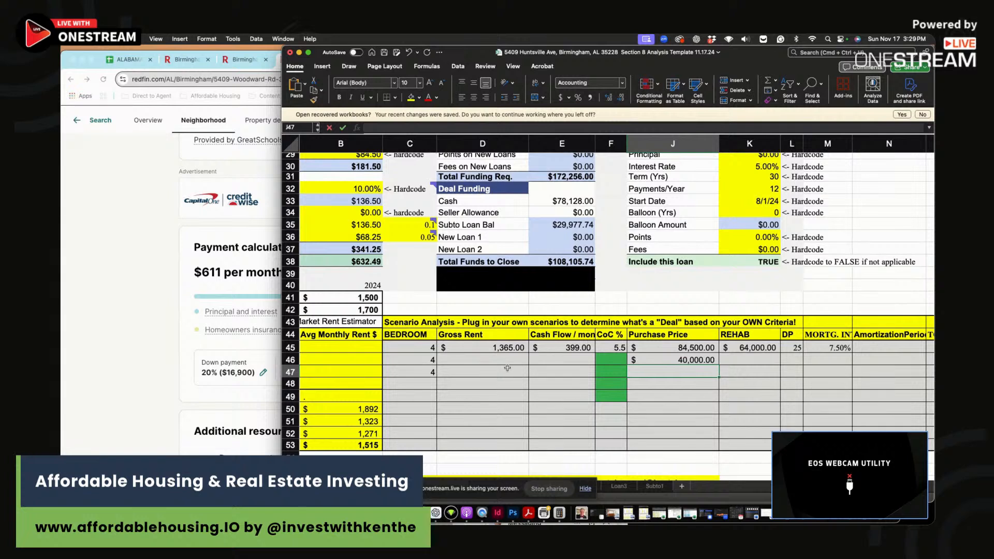
left_click(522, 365)
type("1365")
key("Return")
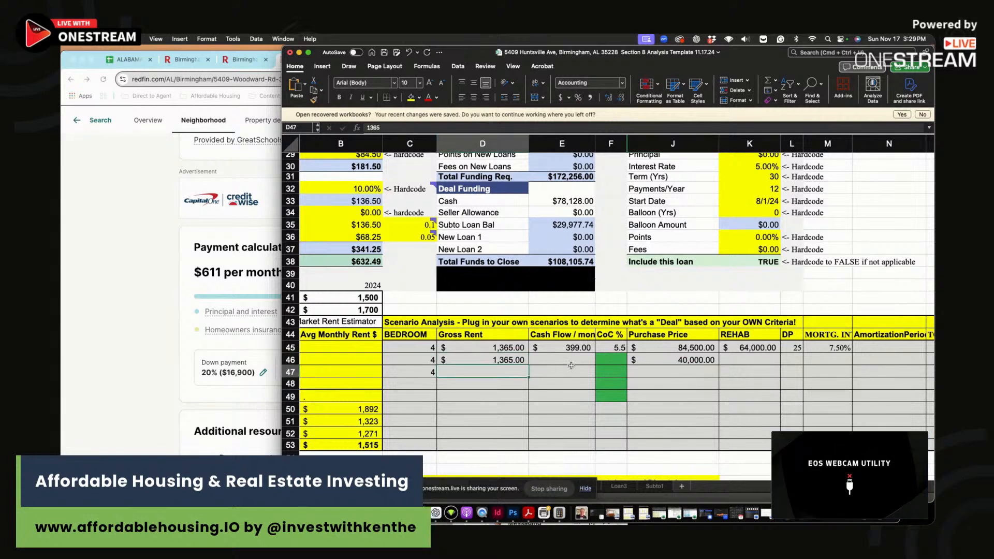
left_click(572, 362)
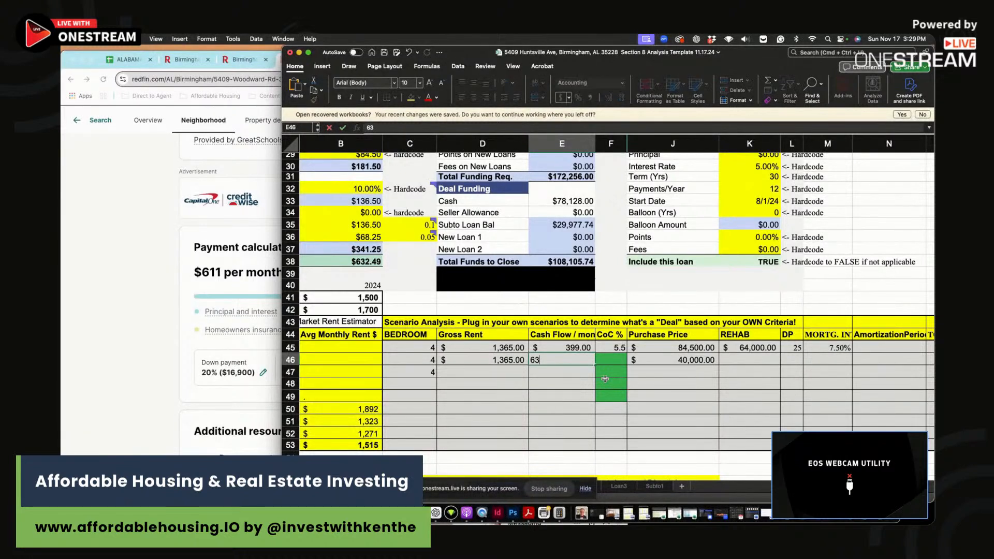
key("Return")
- Fill in scenario two's 64,000 rehab, 25 DP, 7.5% interest and 9.7 CoC %
left_click(753, 358)
type("64000")
left_click(795, 360)
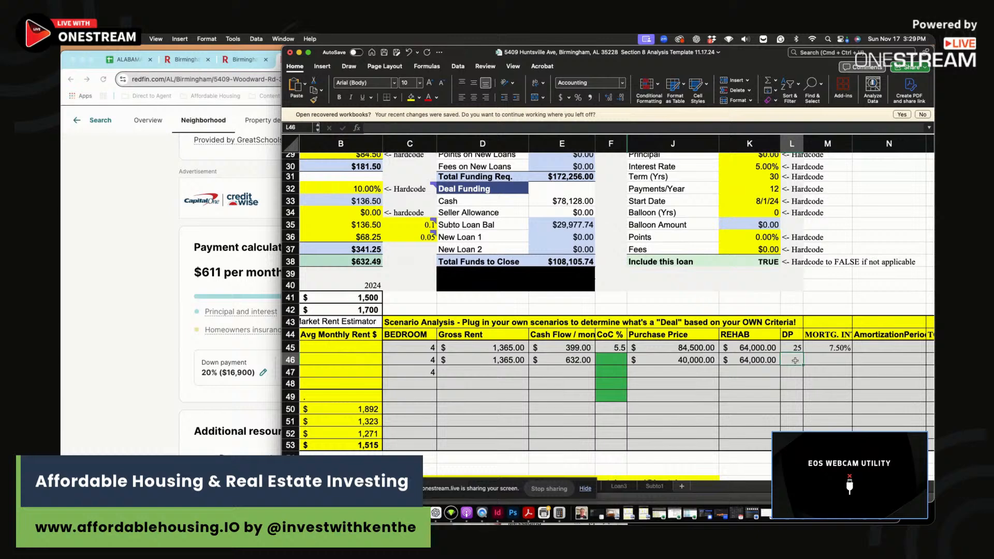
type("25")
left_click(831, 361)
type("7.5")
key("Return")
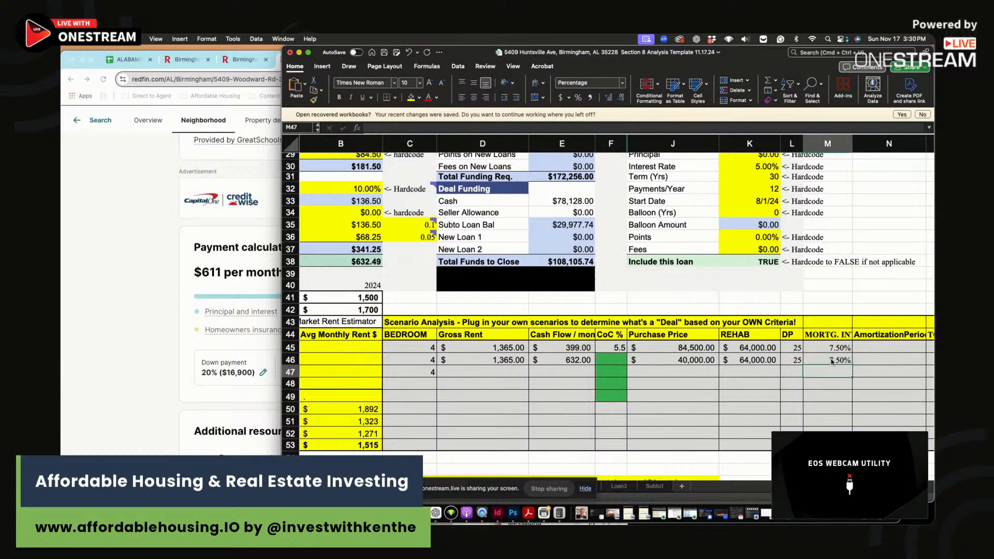
left_click(614, 360)
type("9")
scroll(614, 360, "up", 5)
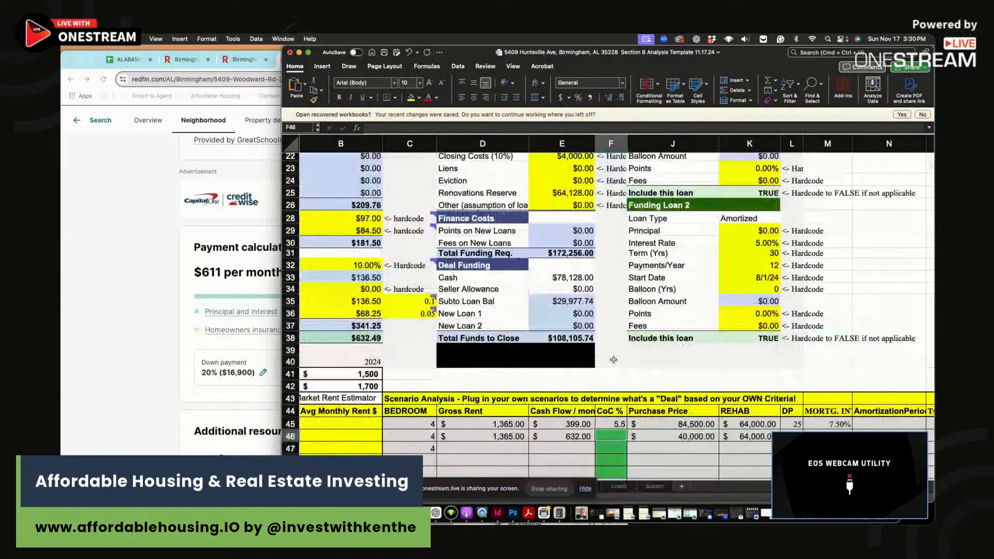
scroll(613, 360, "down", 1)
key("BackSpace")
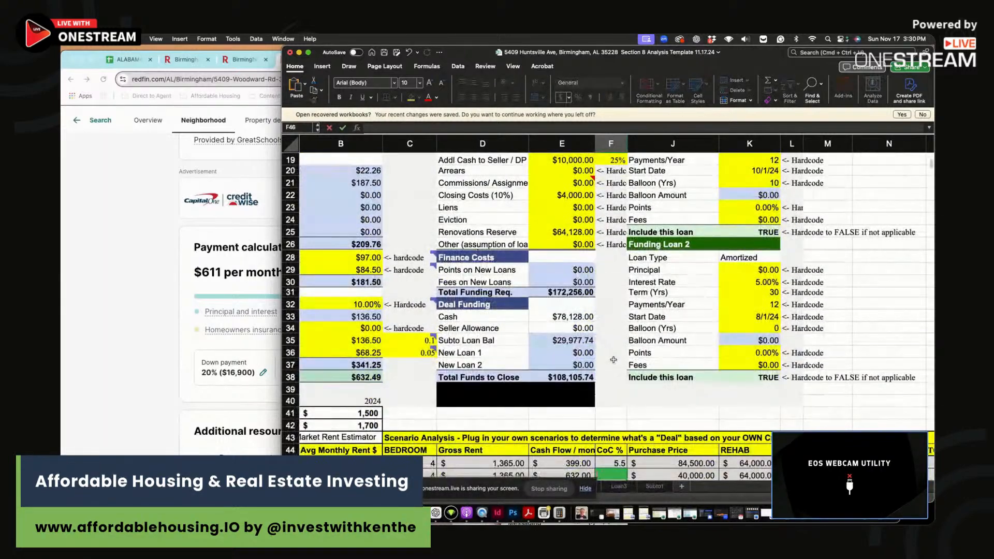
key("Return")
scroll(614, 360, "down", 1)
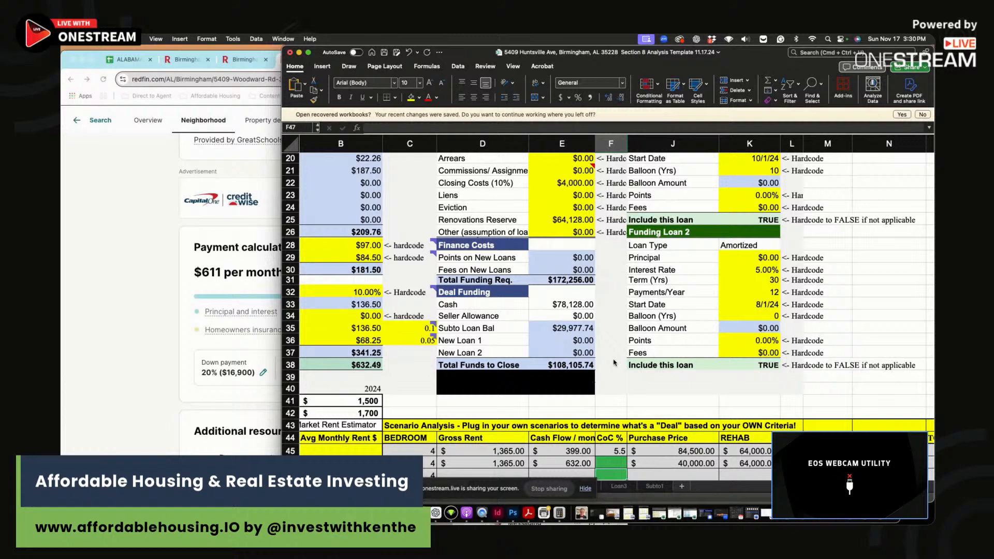
left_click(114, 226)
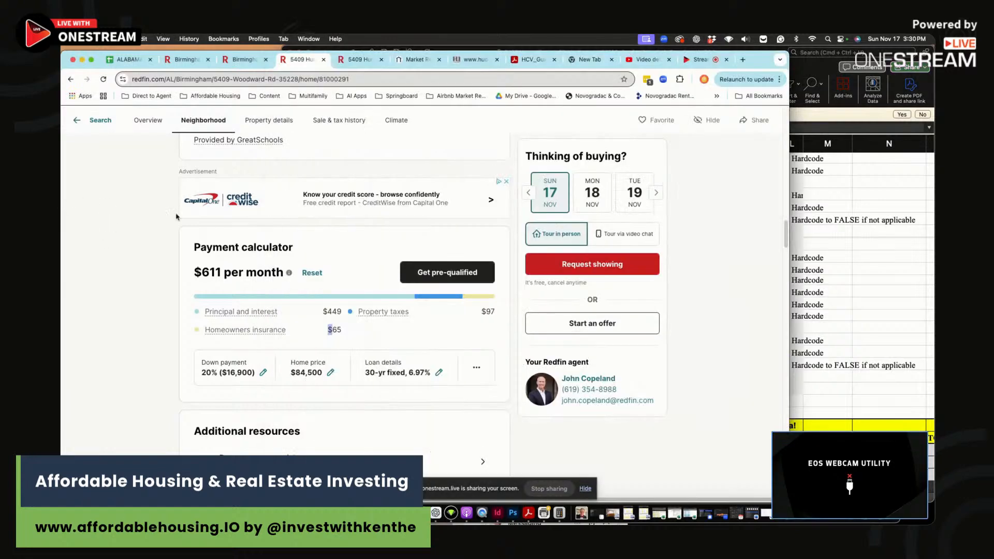
left_click(701, 61)
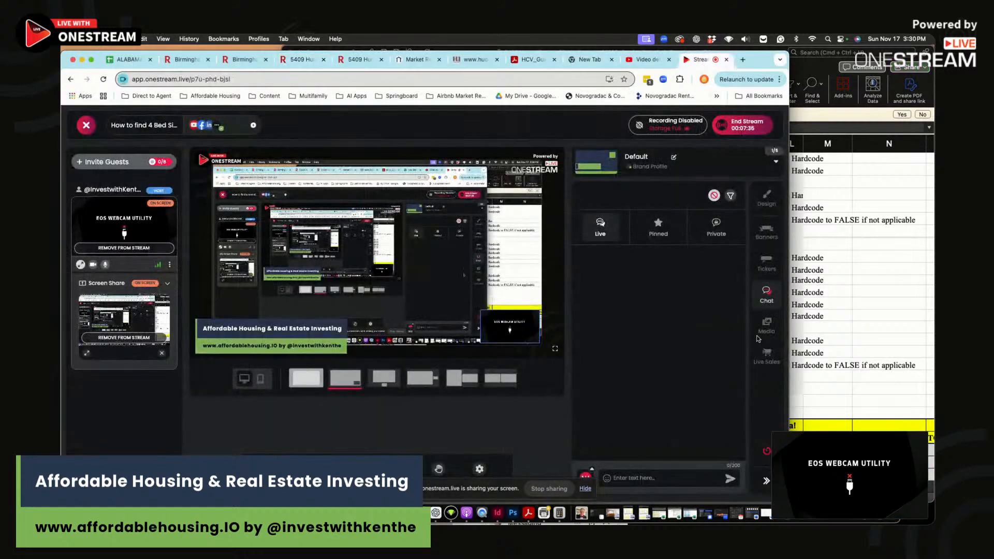
left_click(857, 340)
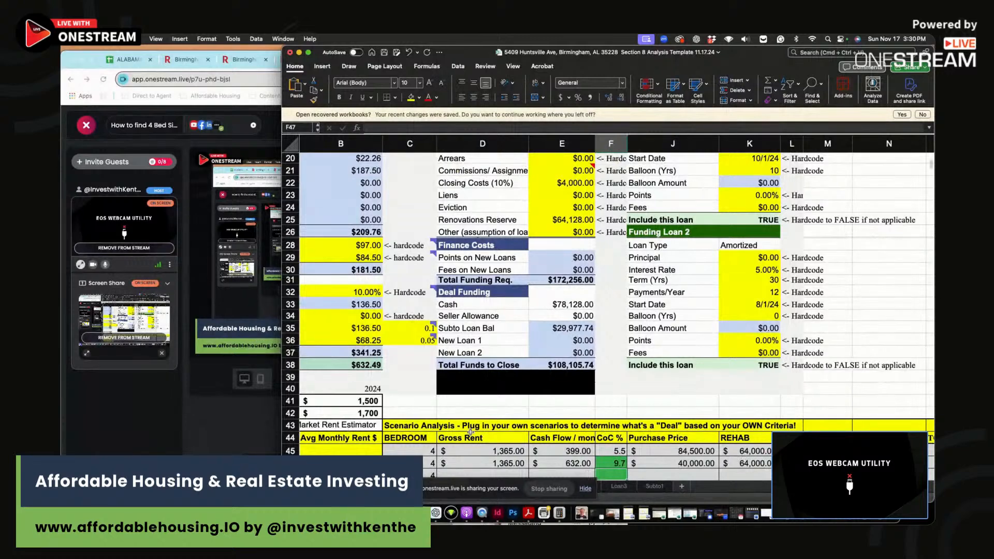
scroll(446, 383, "up", 5)
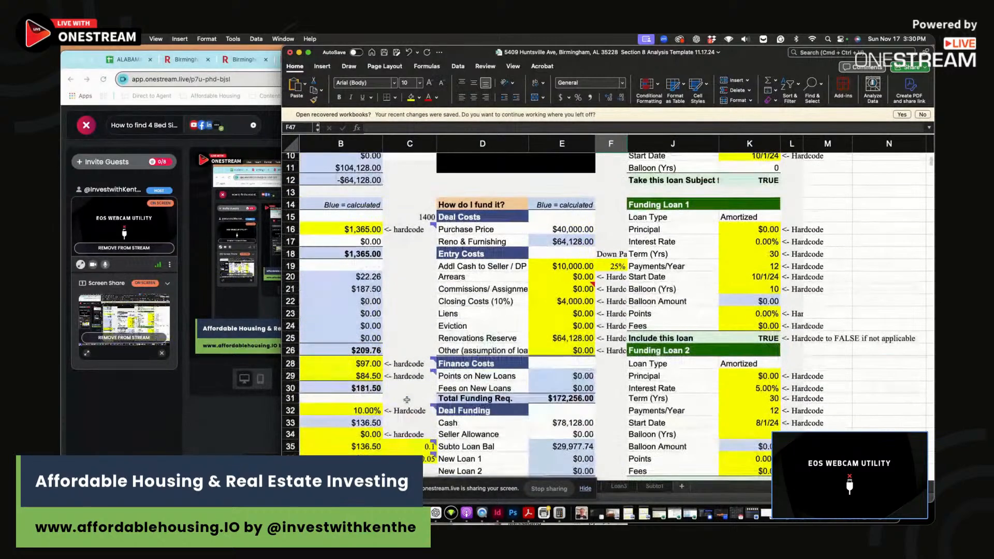
scroll(430, 308, "up", 4)
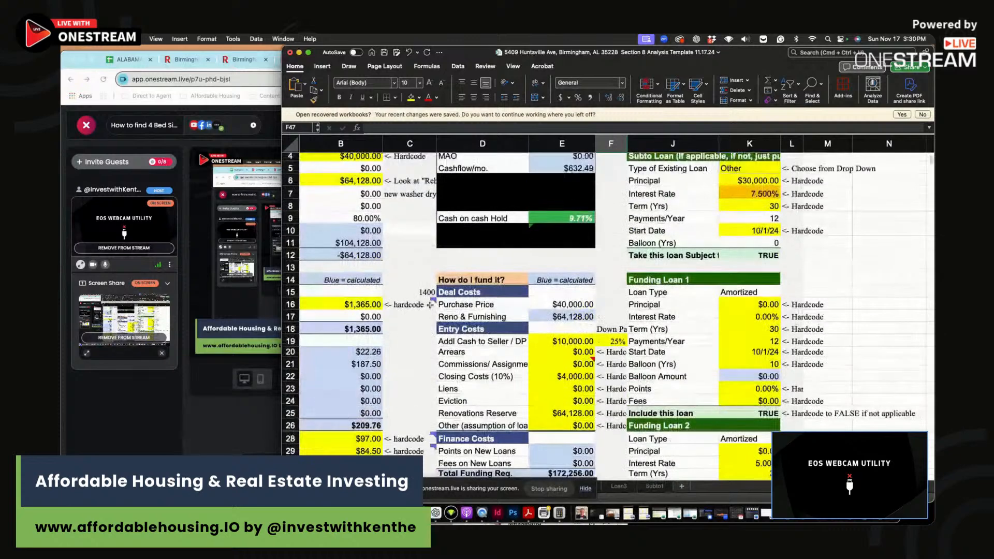
left_click(414, 286)
scroll(412, 284, "right", 1)
left_click_drag(854, 284, 401, 306)
left_click(379, 309)
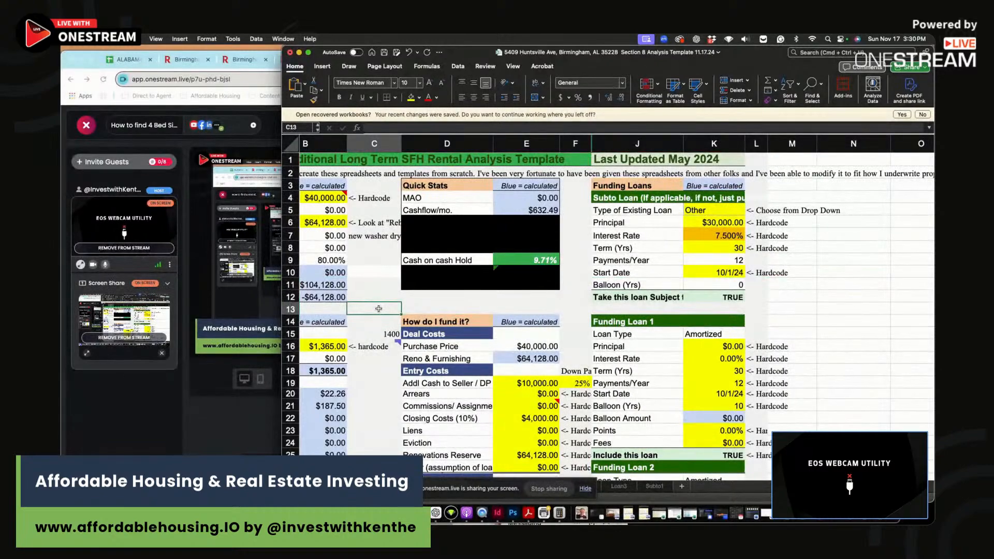
scroll(522, 286, "down", 10)
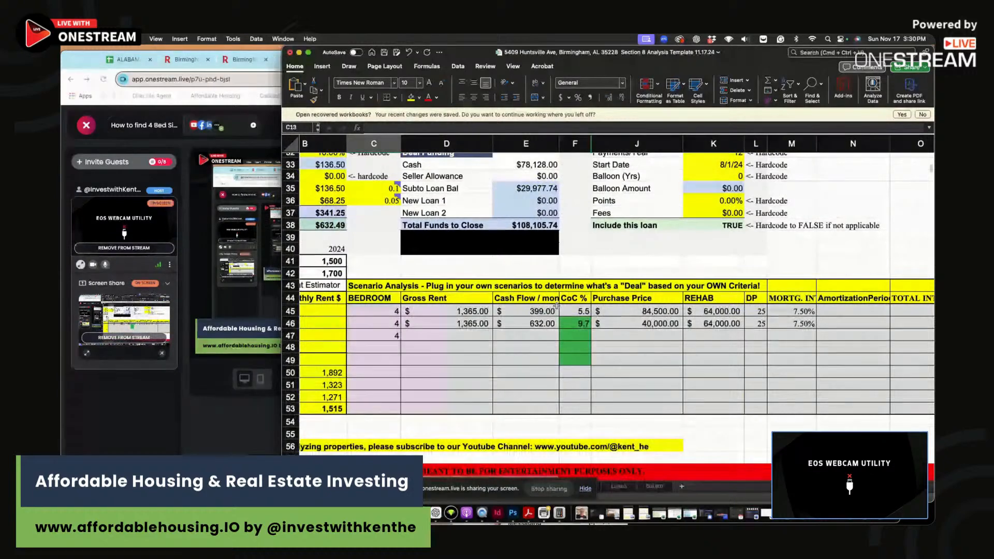
left_click_drag(576, 312, 774, 323)
left_click(804, 323)
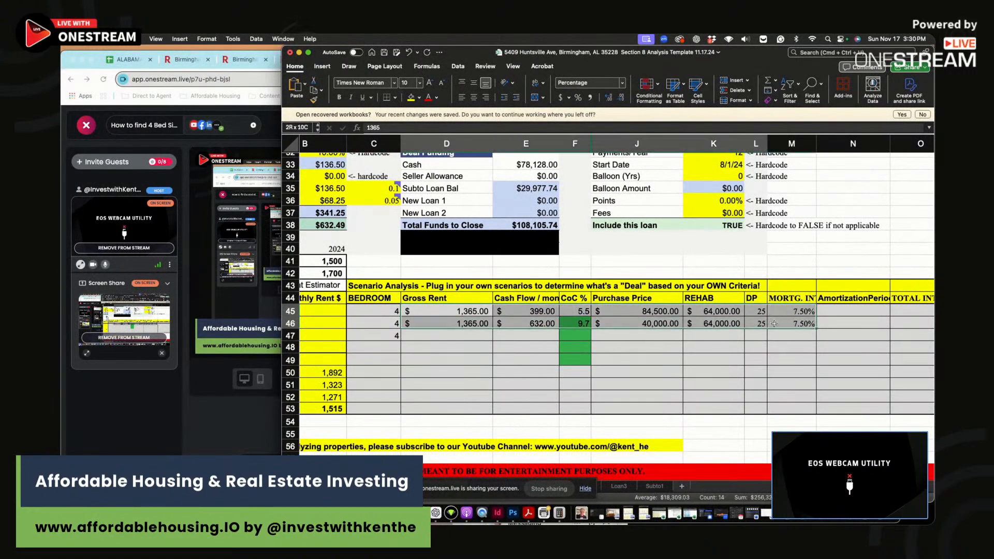
left_click(777, 324)
scroll(621, 280, "up", 10)
left_click_drag(370, 206, 210, 246)
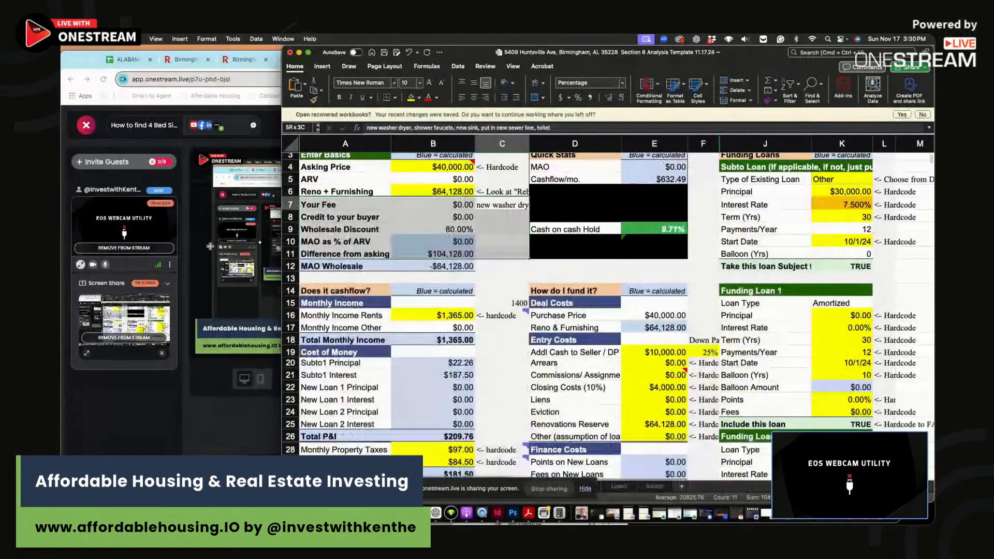
left_click(468, 190)
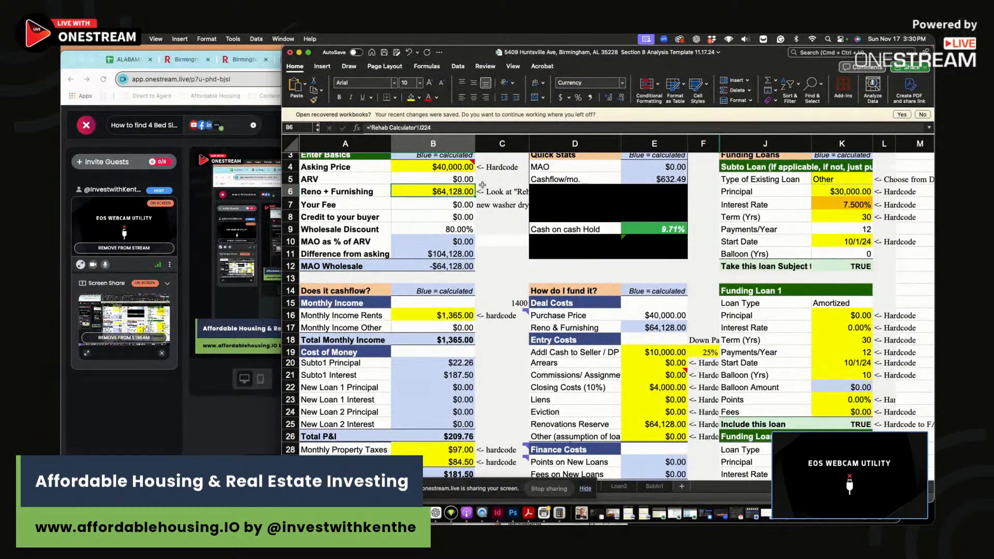
left_click(435, 164)
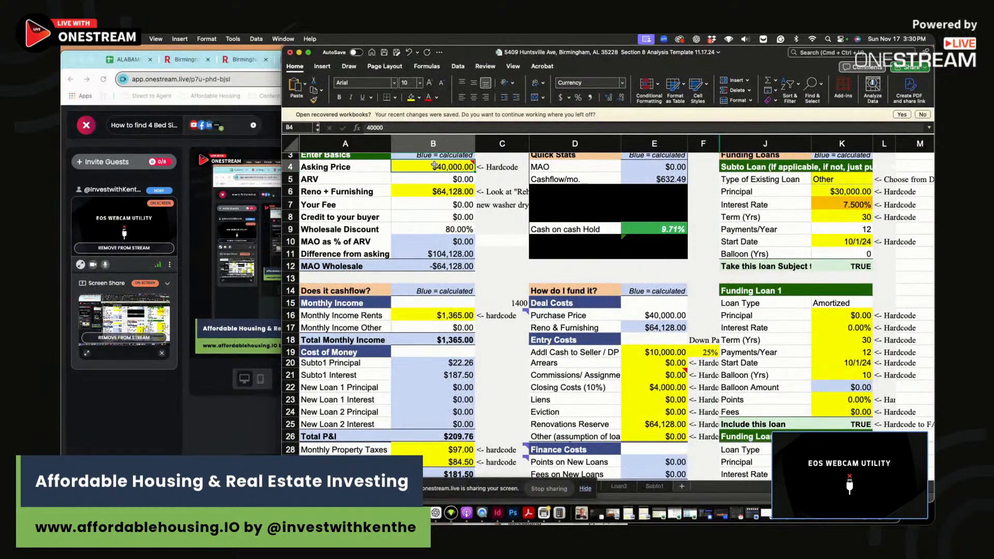
left_click(432, 193)
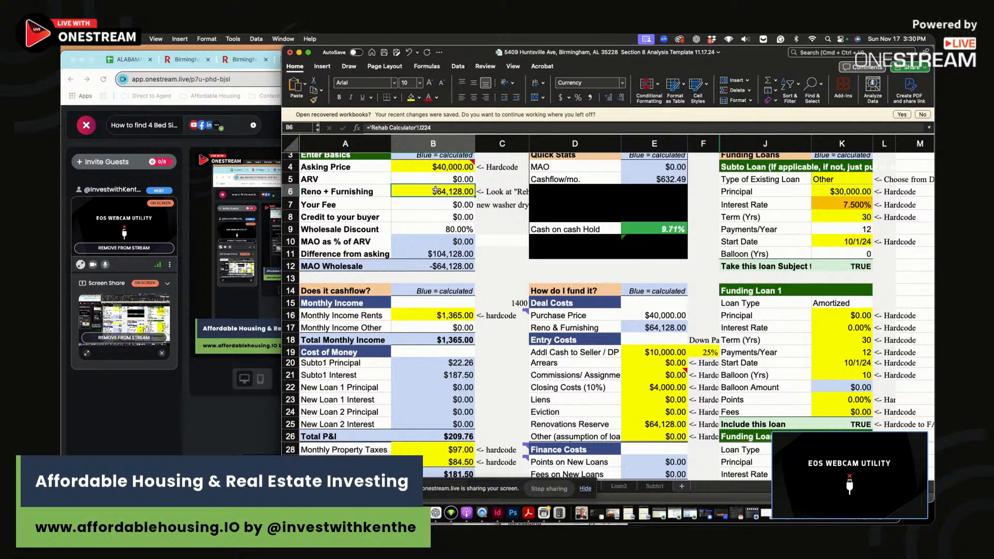
- Add 1000 to the Reno + Furnishing formula in B6, bringing it to $74,128
left_click(458, 128)
type("+1000")
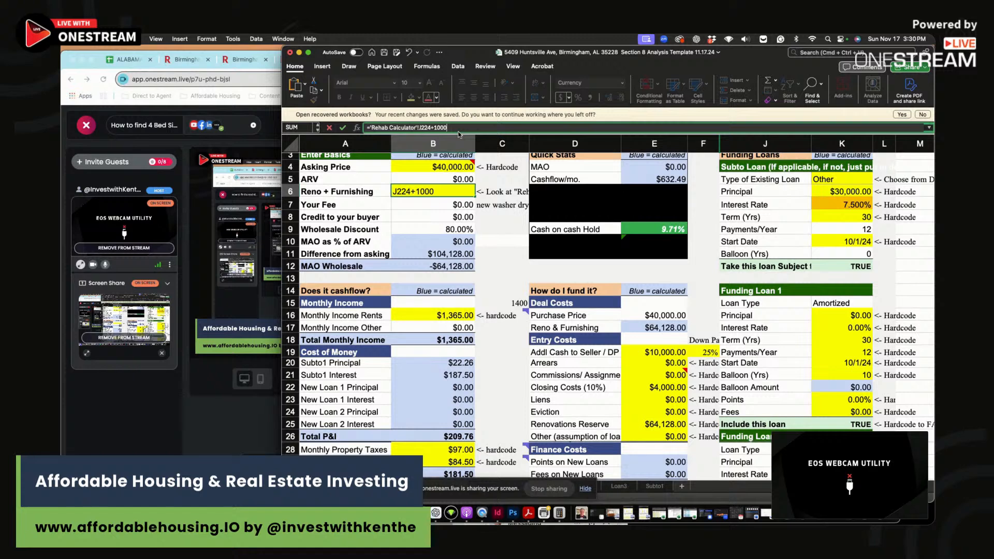
key("Return")
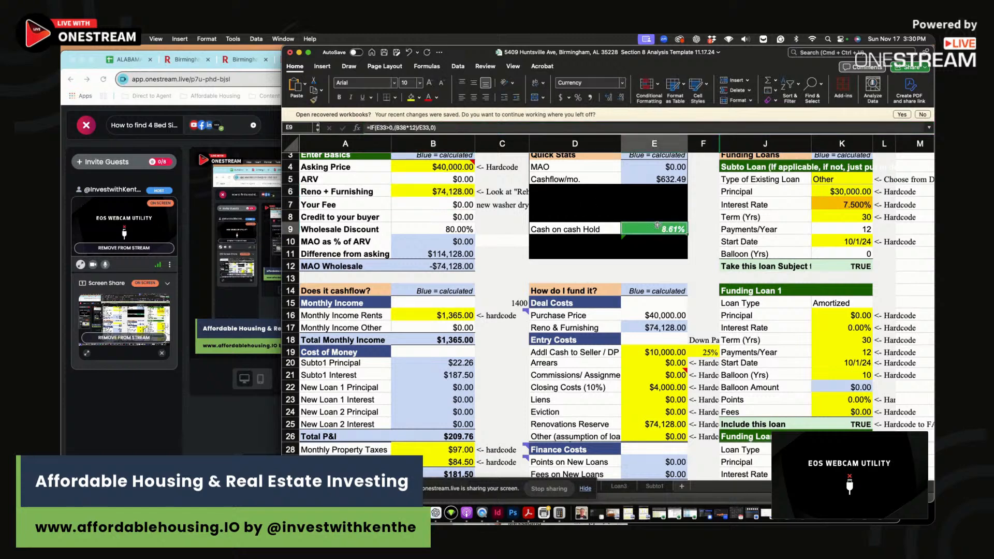
- Set the Asking Price in B4 to $30,000 and confirm cash on cash holds at 9.71%
left_click(435, 167)
type("30000")
key("Return")
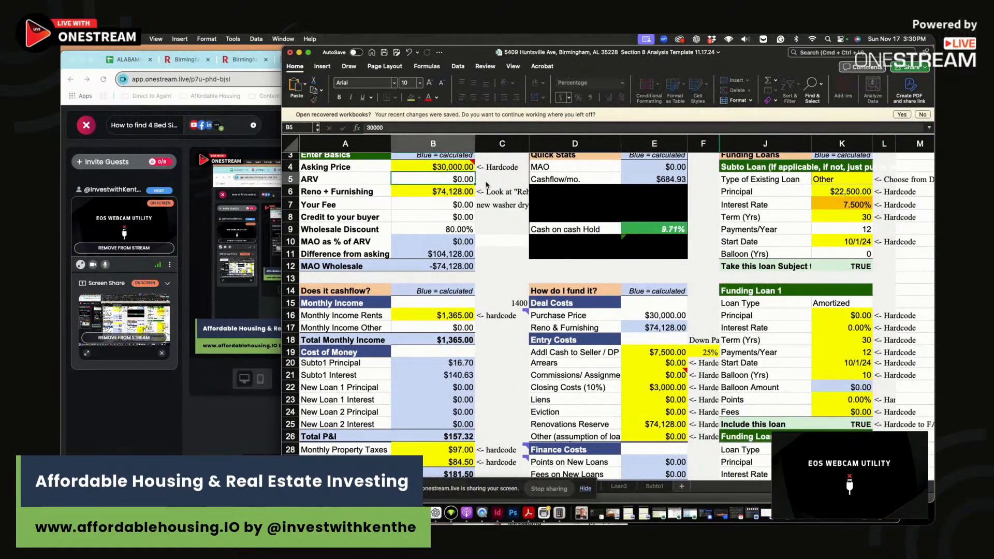
left_click(662, 233)
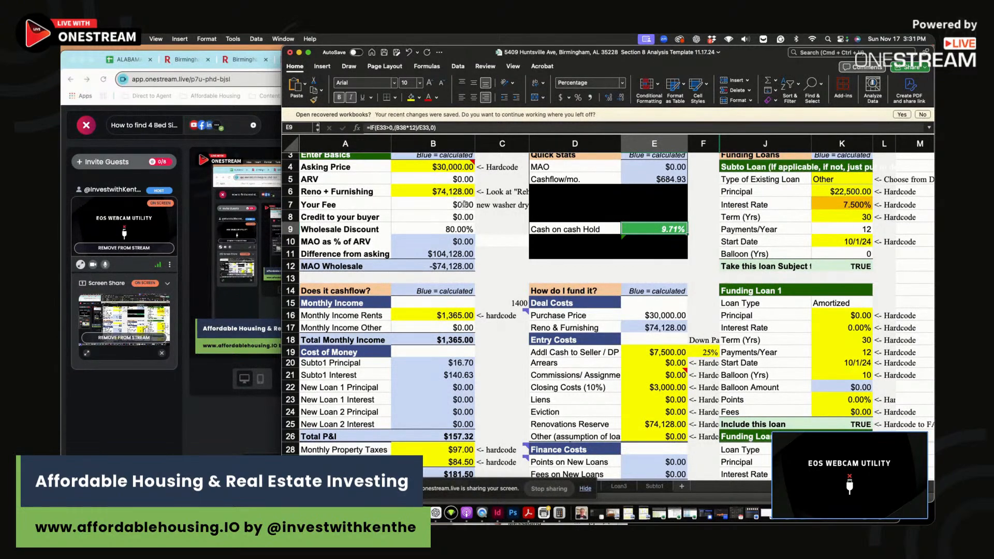
left_click(244, 417)
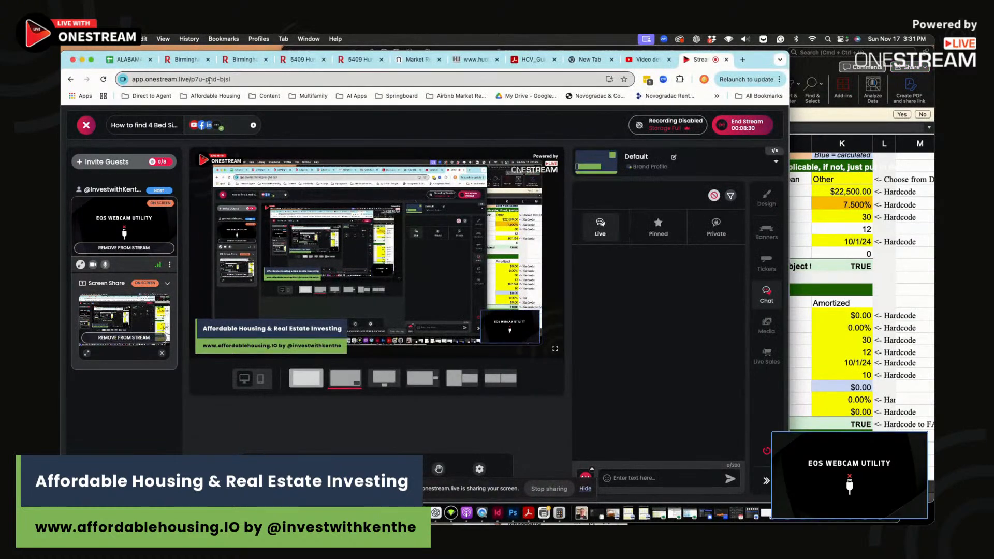
left_click(300, 59)
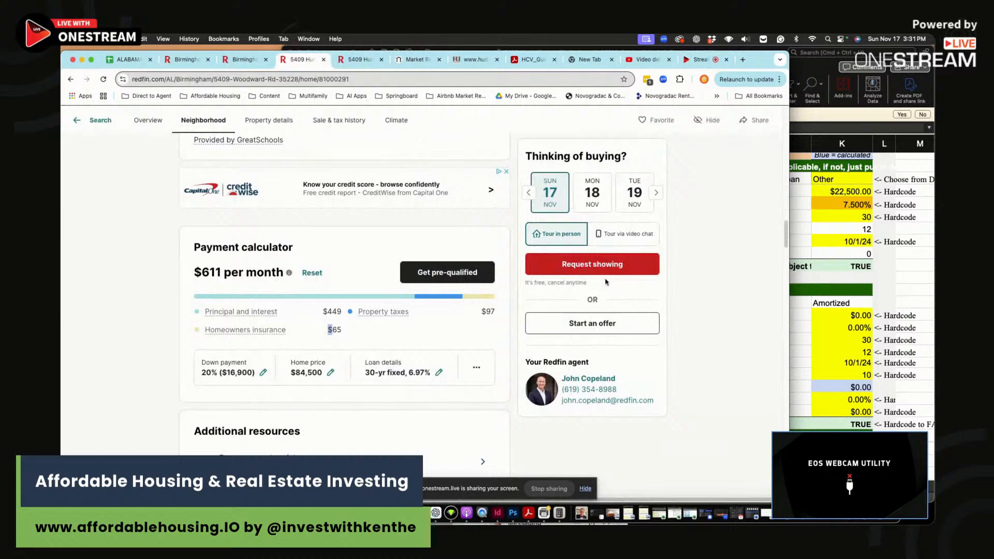
scroll(606, 282, "up", 15)
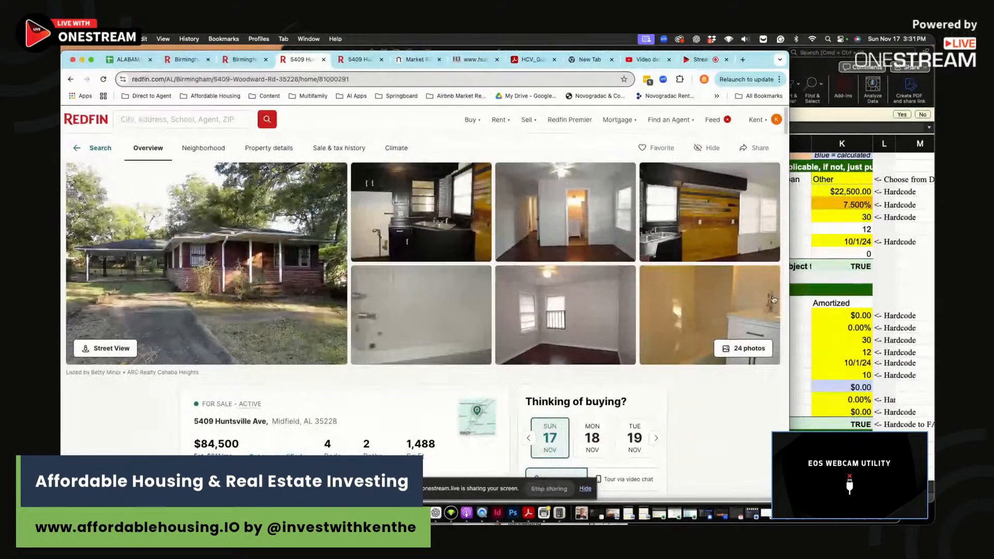
- Move the workbook window down and load affordablehousing.io in a new browser tab
left_click(908, 229)
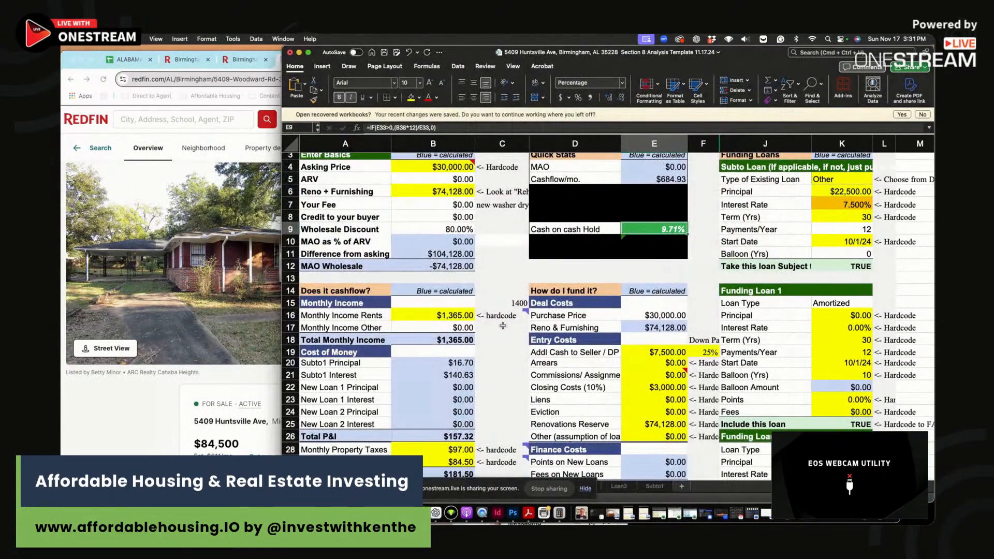
left_click_drag(761, 52, 753, 76)
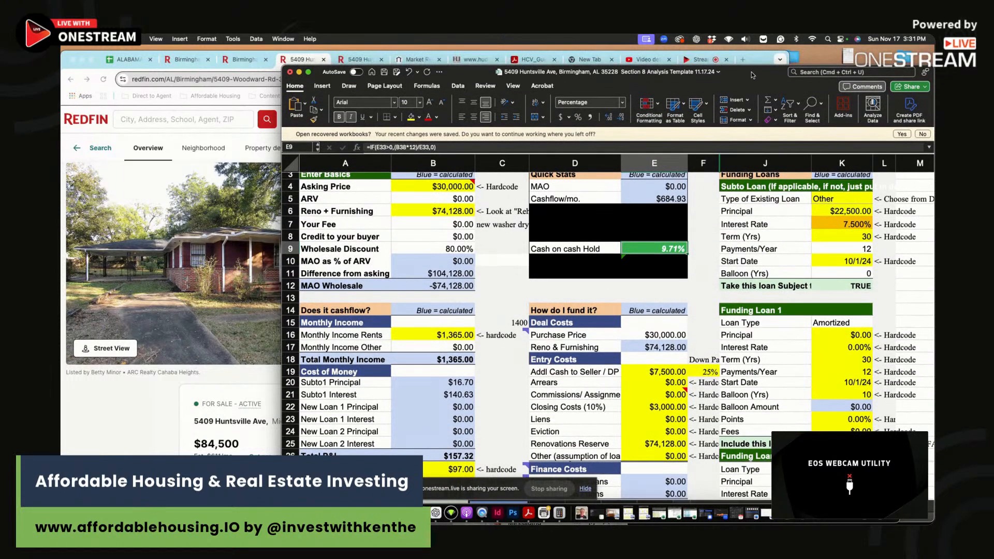
left_click(743, 60)
type("aff")
left_click(398, 119)
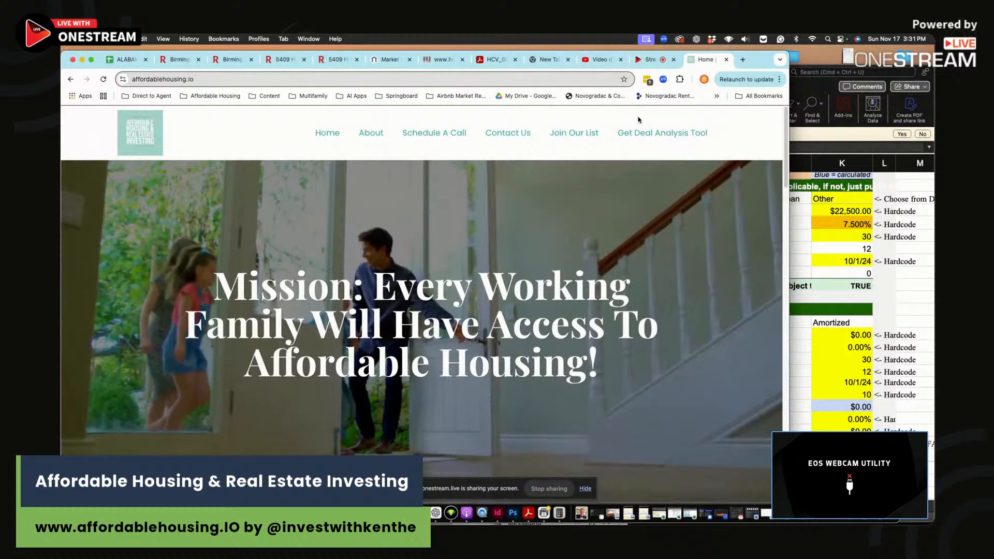
- Open affordablehousing.io's Get Deal Analysis Tool page, then end the live stream in OneStream
left_click(662, 133)
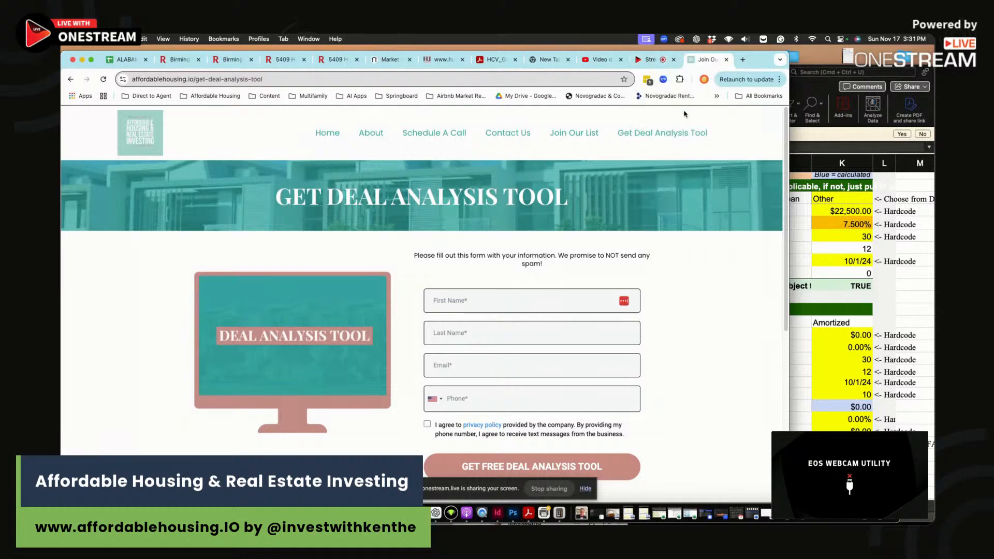
left_click(654, 62)
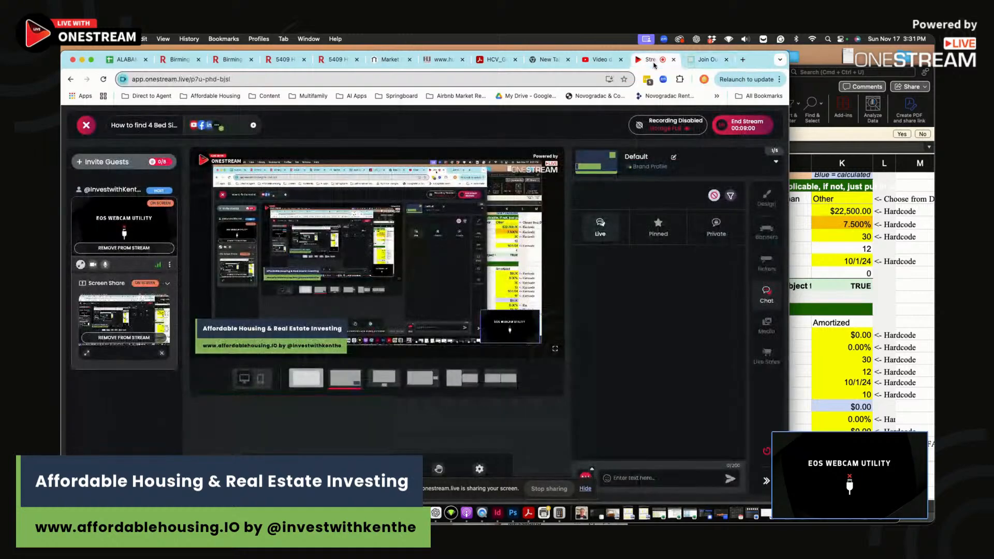
left_click(743, 125)
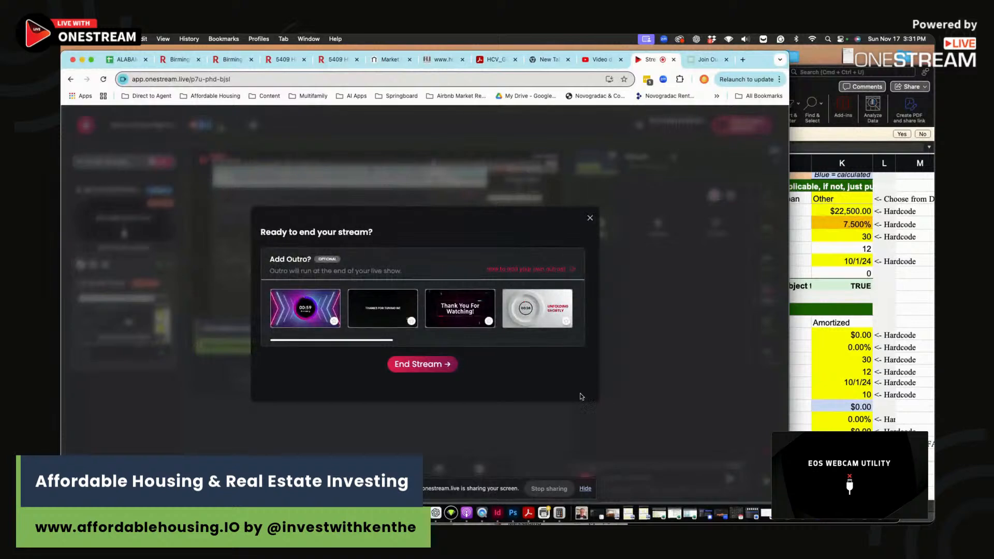
left_click(421, 363)
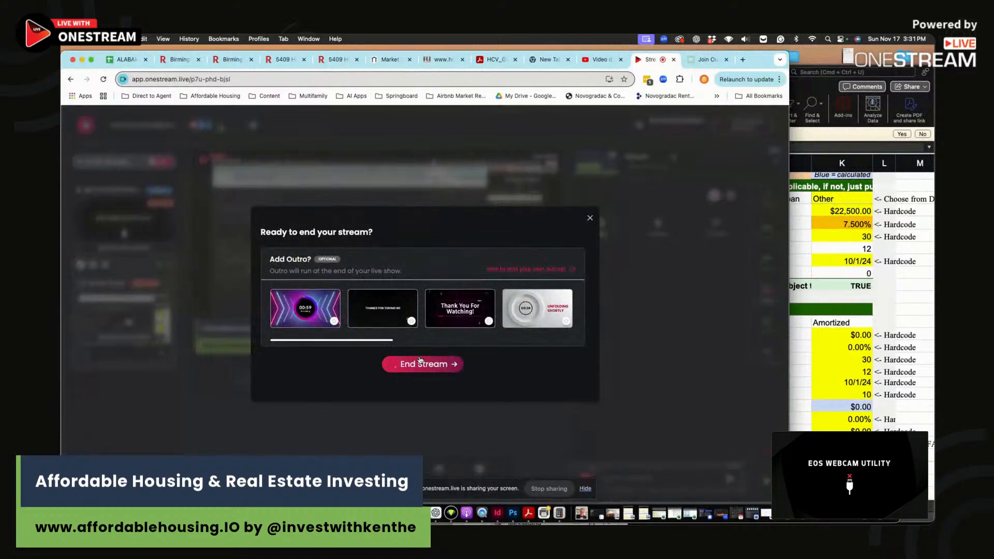